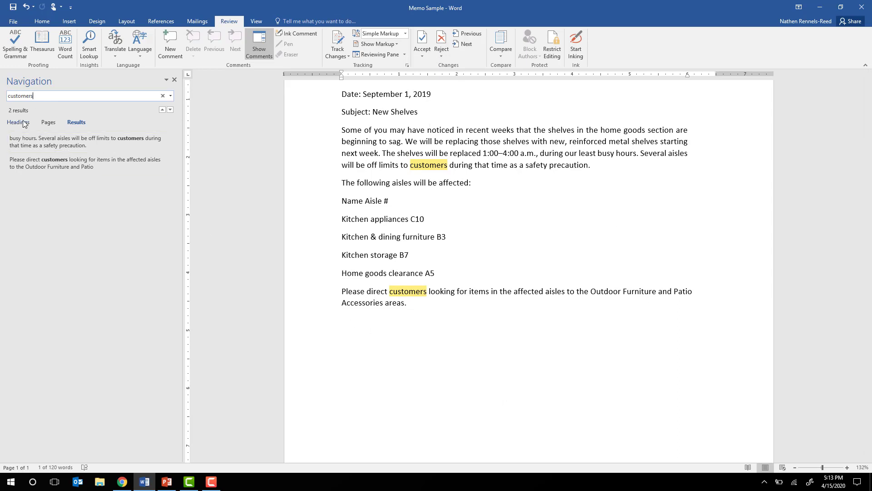
Step back and forth between the two 'customers' matches in the Navigation results.
{"action": "left_click", "coordinate": [31, 146]}
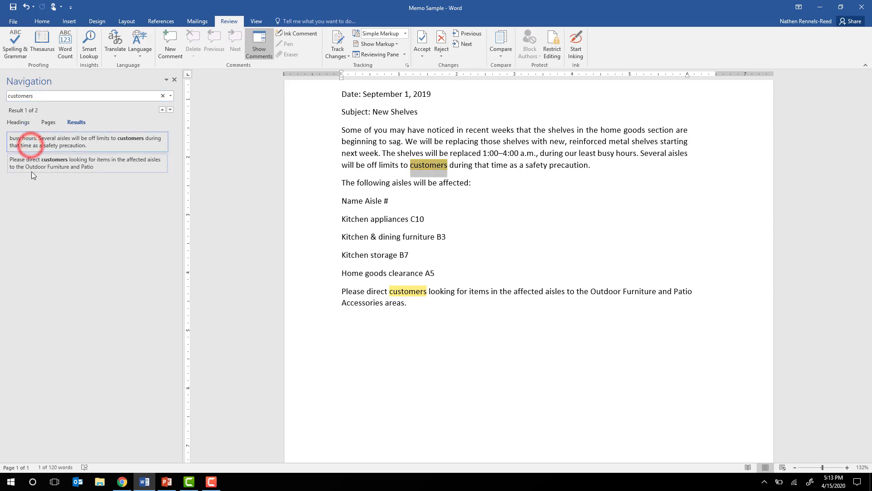
{"action": "left_click", "coordinate": [31, 167]}
{"action": "left_click", "coordinate": [34, 136]}
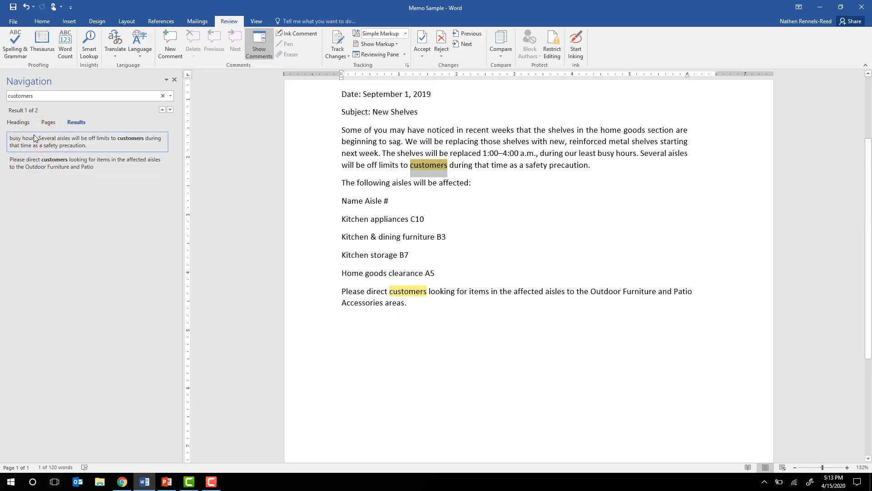
{"action": "left_click", "coordinate": [39, 171]}
{"action": "left_click", "coordinate": [59, 139]}
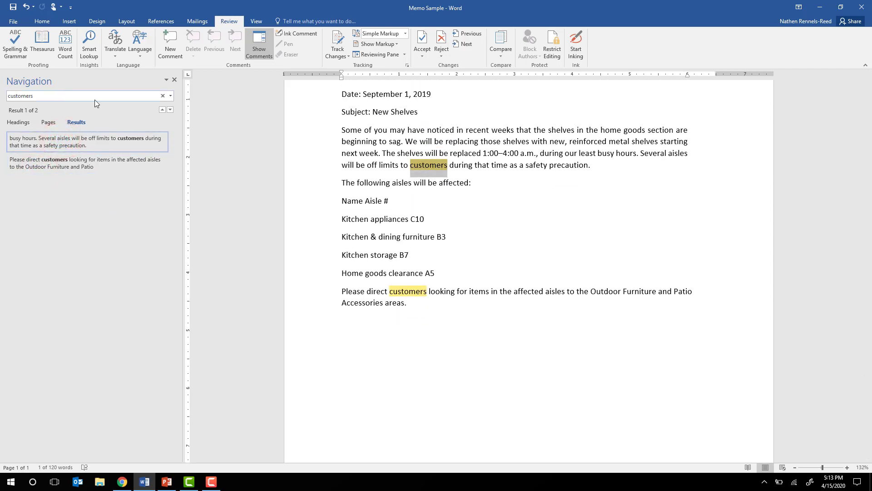
Clear the 'customers' search, then search 'will be off limits' and clear it too.
{"action": "left_click", "coordinate": [165, 96]}
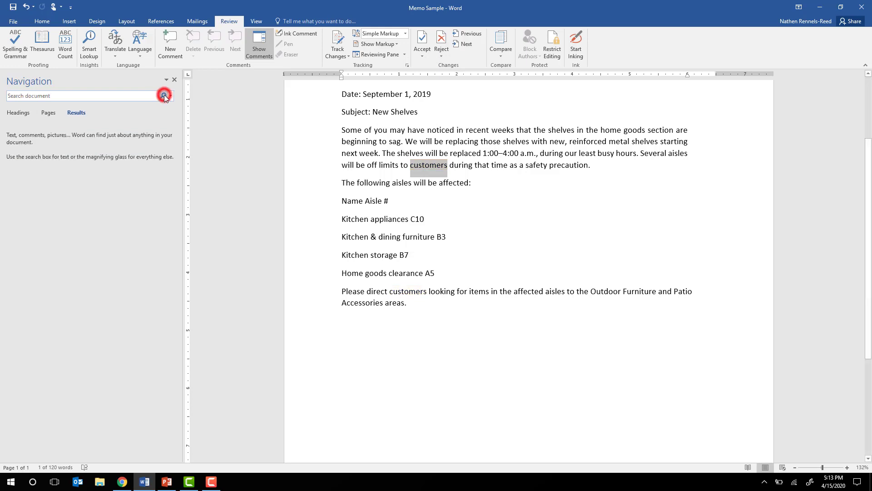
{"action": "left_click", "coordinate": [53, 96]}
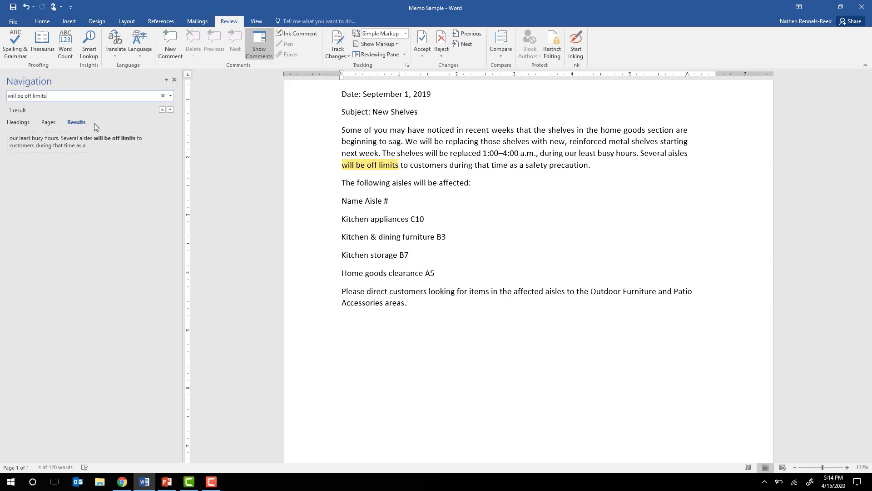
{"action": "left_click", "coordinate": [163, 95]}
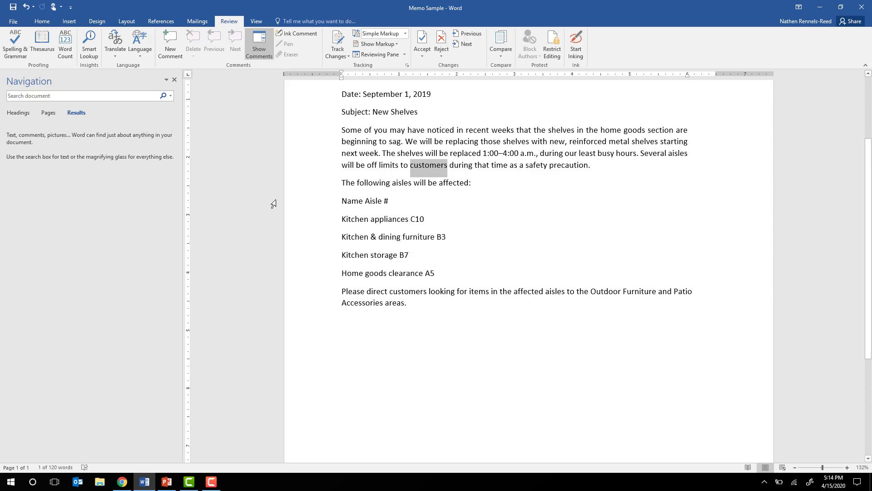
Search the memo for 'to' with Ctrl+F and scroll through the 8 highlighted matches.
{"action": "left_click", "coordinate": [173, 81]}
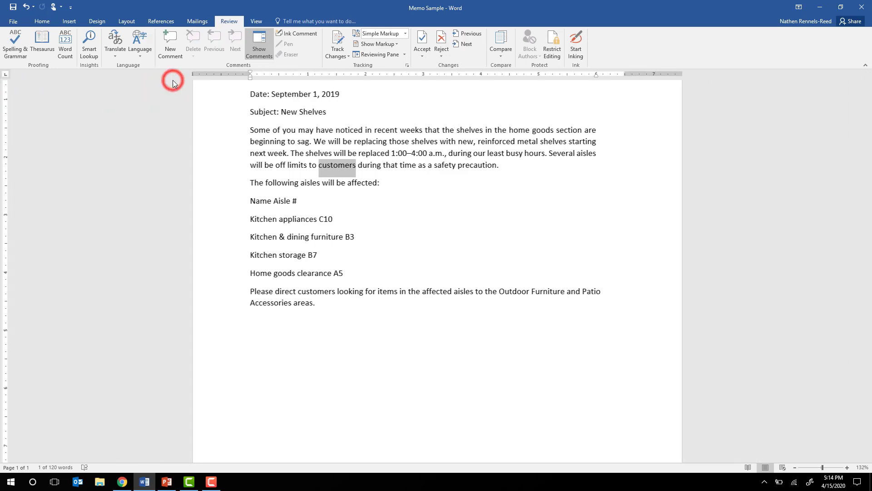
{"action": "left_click", "coordinate": [41, 23]}
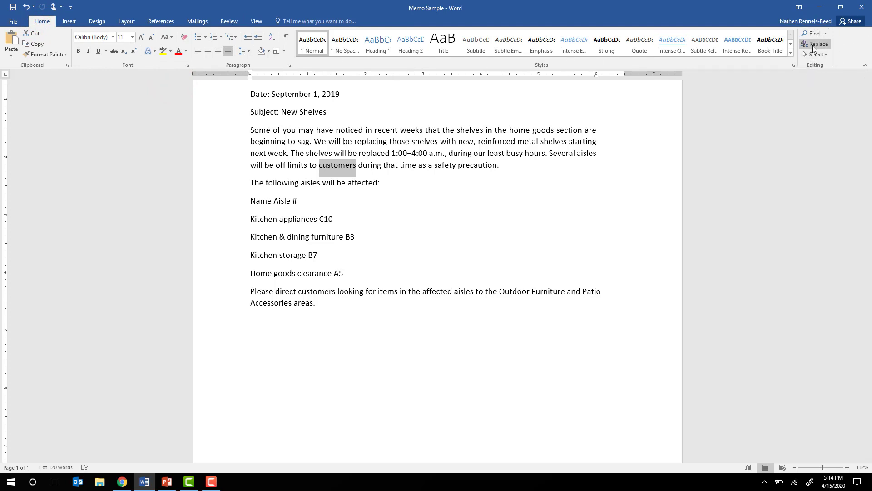
{"action": "left_click", "coordinate": [393, 243]}
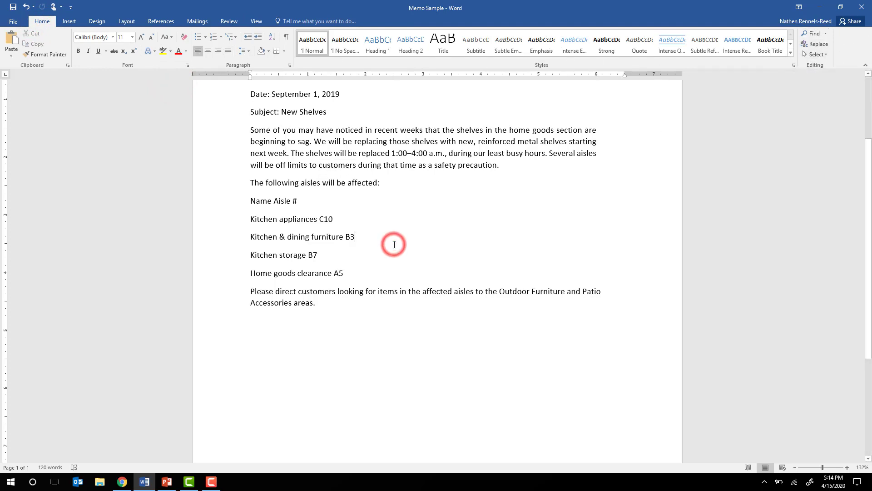
{"action": "key", "text": "ctrl+f"}
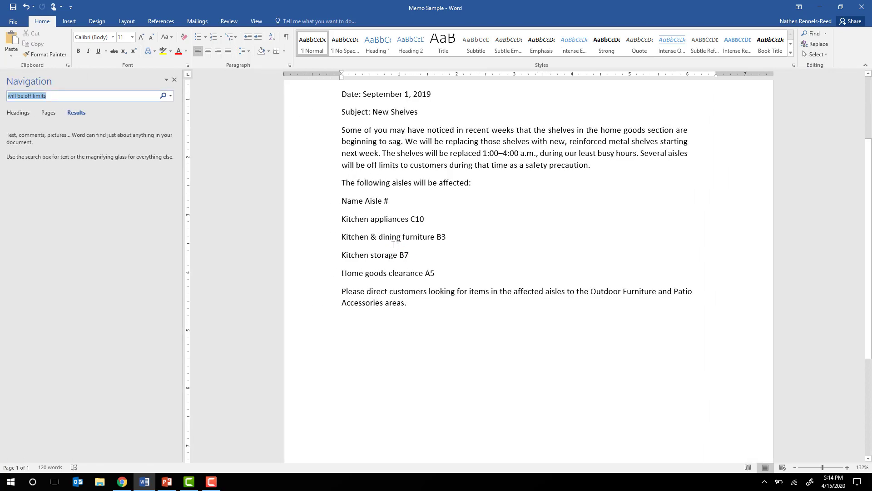
{"action": "type", "text": "to"}
{"action": "scroll", "coordinate": [393, 244], "scroll_direction": "down", "scroll_amount": 3}
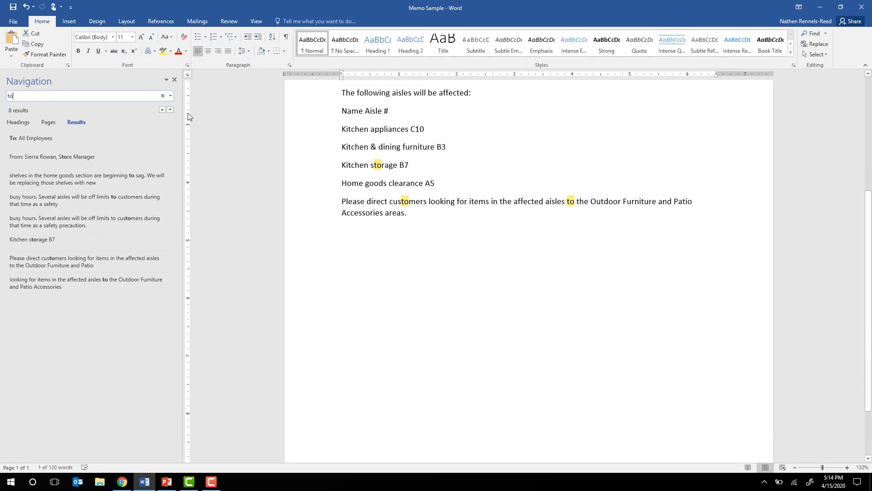
{"action": "scroll", "coordinate": [382, 236], "scroll_direction": "up", "scroll_amount": 5}
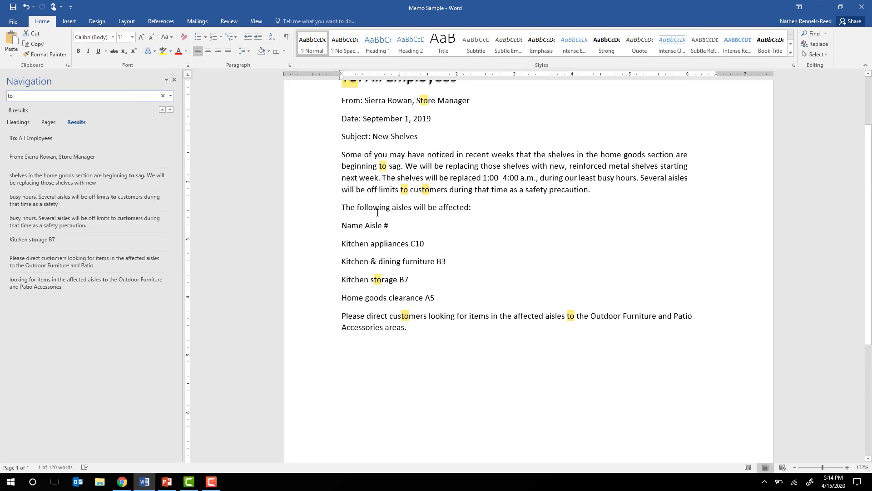
{"action": "scroll", "coordinate": [364, 191], "scroll_direction": "up", "scroll_amount": 1}
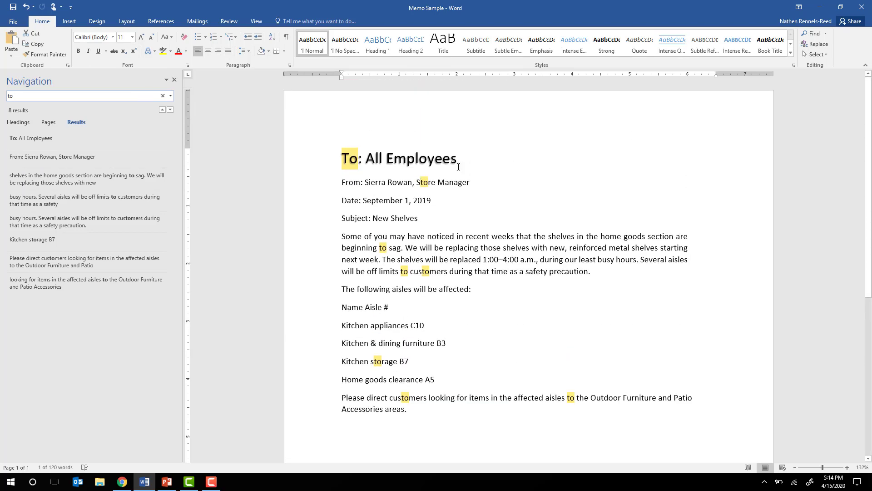
Enlarge the 'to' in 'beginning to sag' to 36 pt.
{"action": "double_click", "coordinate": [381, 250]}
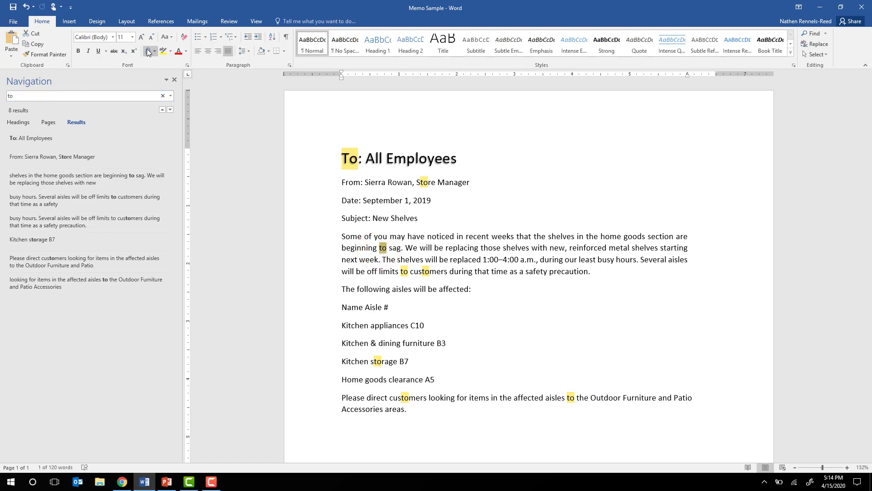
{"action": "left_click", "coordinate": [134, 37]}
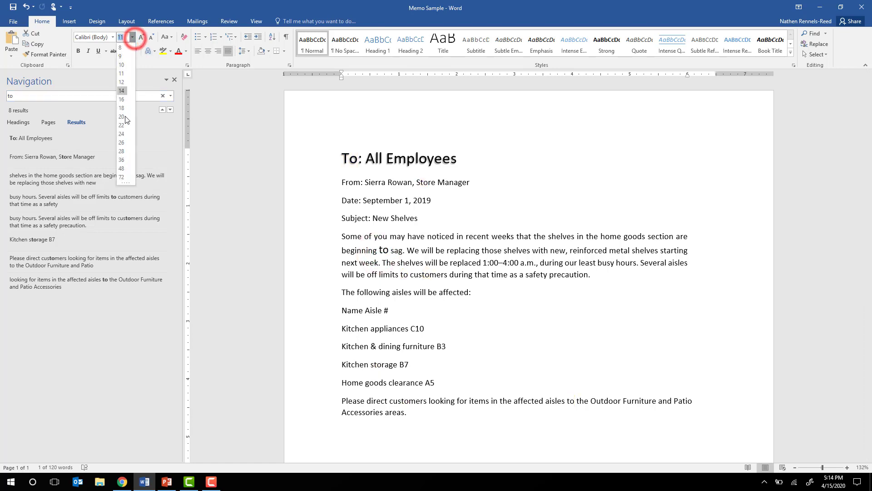
{"action": "left_click", "coordinate": [124, 155]}
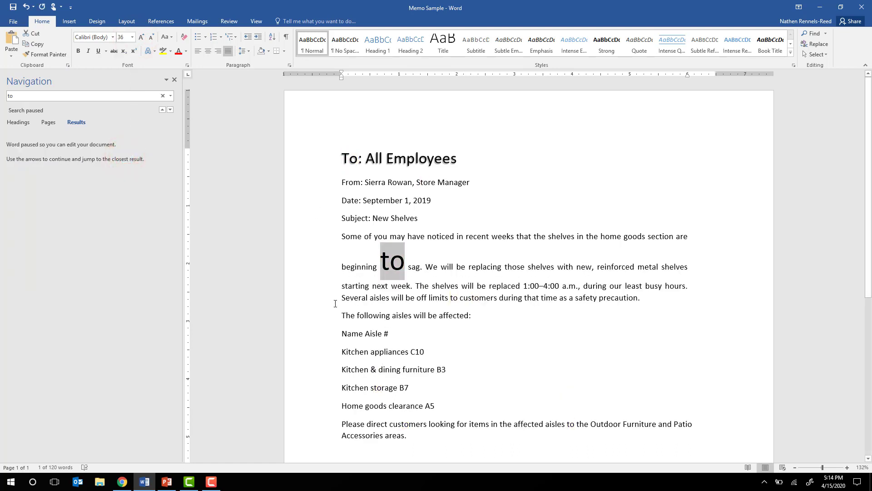
{"action": "left_click", "coordinate": [44, 99]}
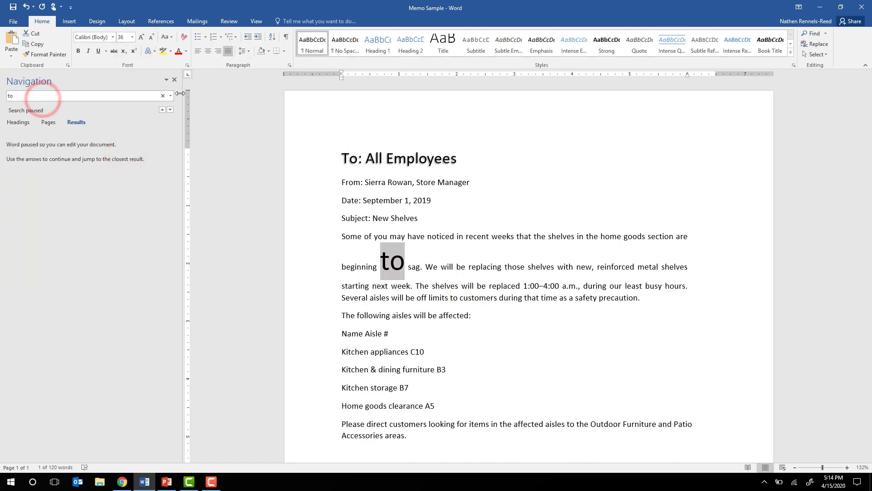
Rerun the 'to' search and make the 'to' inside 'Store' 22 pt.
{"action": "left_click", "coordinate": [414, 271]}
{"action": "left_click", "coordinate": [104, 96]}
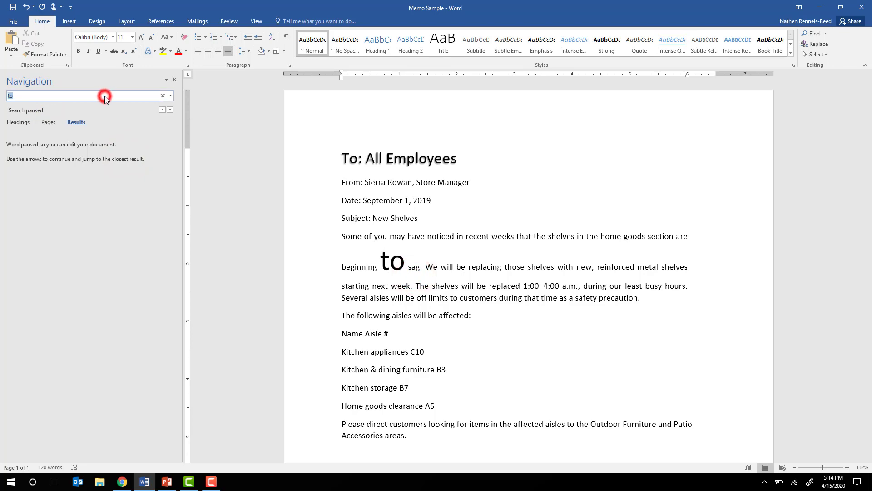
{"action": "key", "text": "Return"}
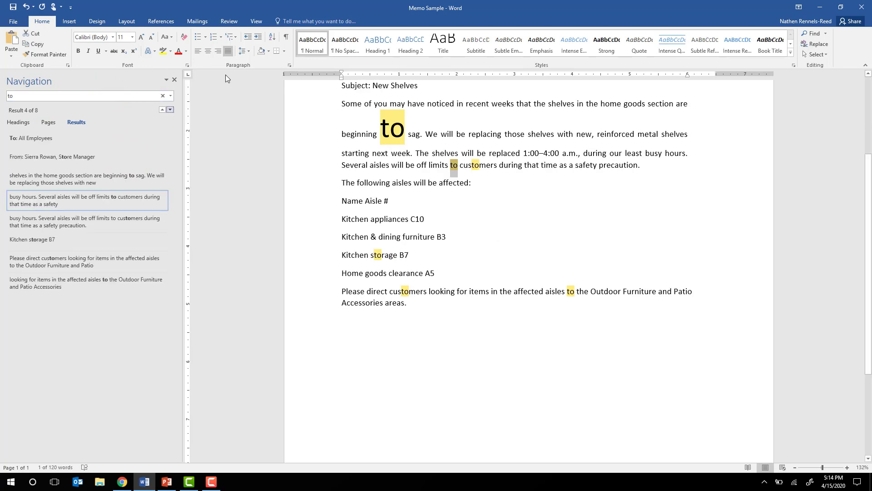
{"action": "scroll", "coordinate": [345, 165], "scroll_direction": "up", "scroll_amount": 3}
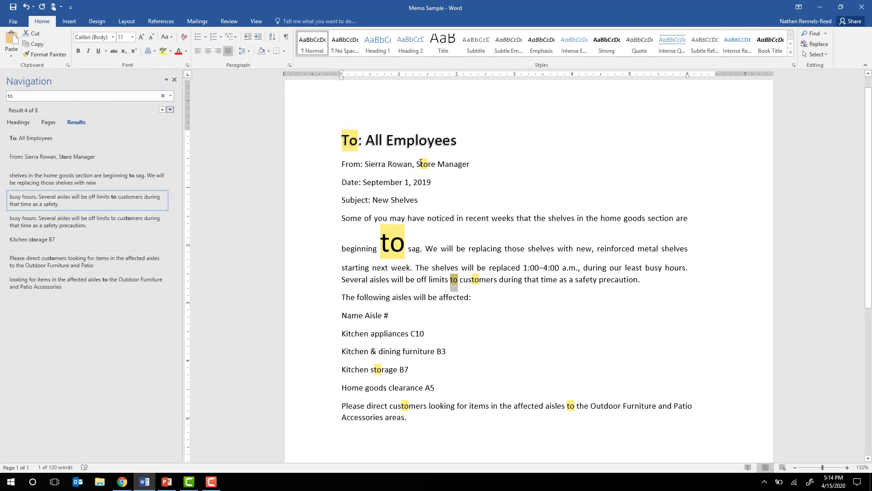
{"action": "left_click_drag", "start_coordinate": [421, 163], "coordinate": [427, 164]}
{"action": "left_click", "coordinate": [431, 208]}
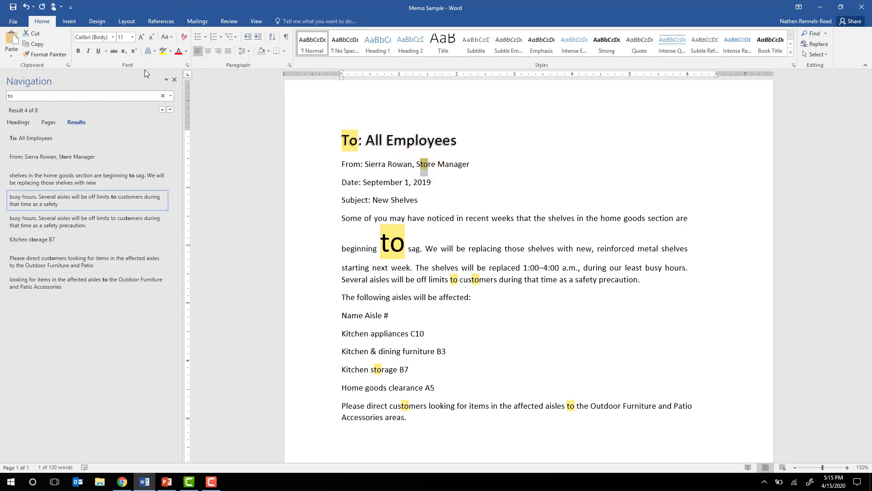
{"action": "left_click", "coordinate": [133, 37]}
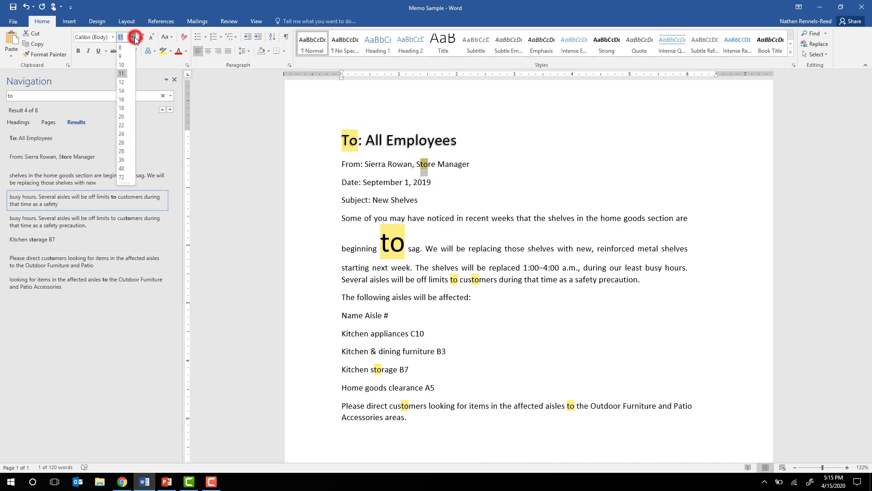
{"action": "left_click", "coordinate": [123, 125]}
{"action": "left_click", "coordinate": [442, 322]}
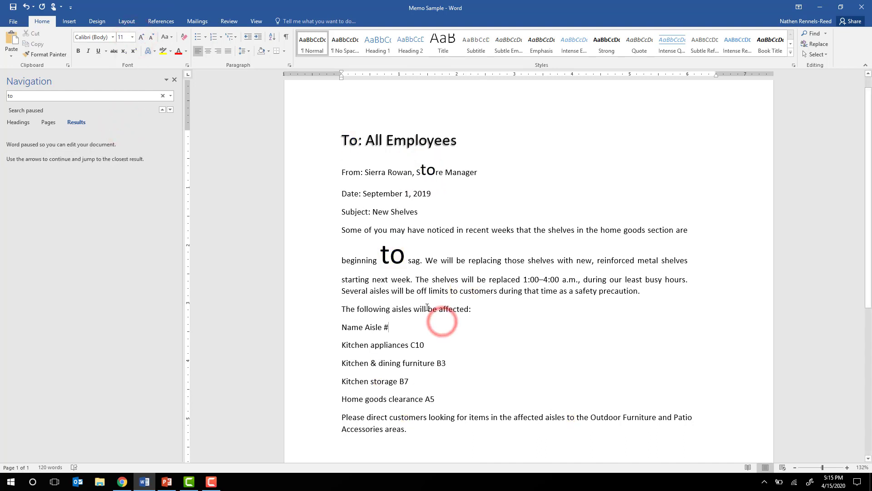
{"action": "scroll", "coordinate": [380, 370], "scroll_direction": "up", "scroll_amount": 1}
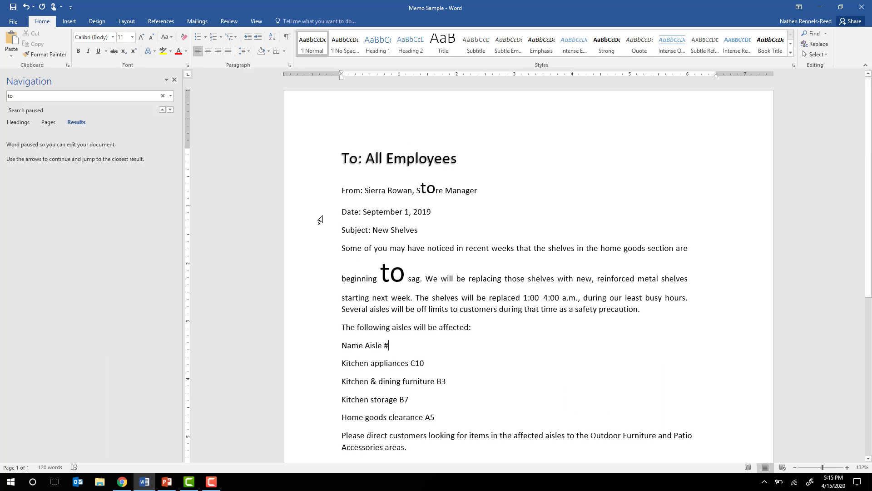
{"action": "left_click", "coordinate": [818, 44]}
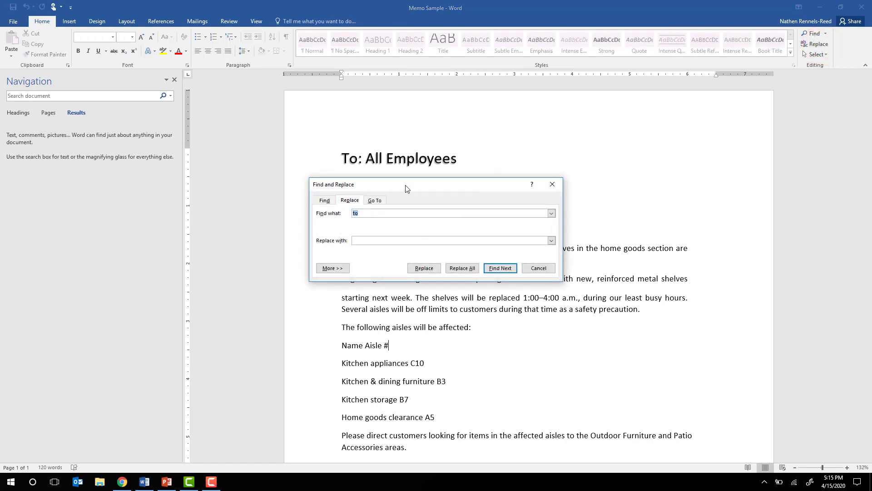
Enter 'two' as the replacement for 'to' and replace all 8 occurrences.
{"action": "left_click_drag", "start_coordinate": [406, 185], "coordinate": [595, 106]}
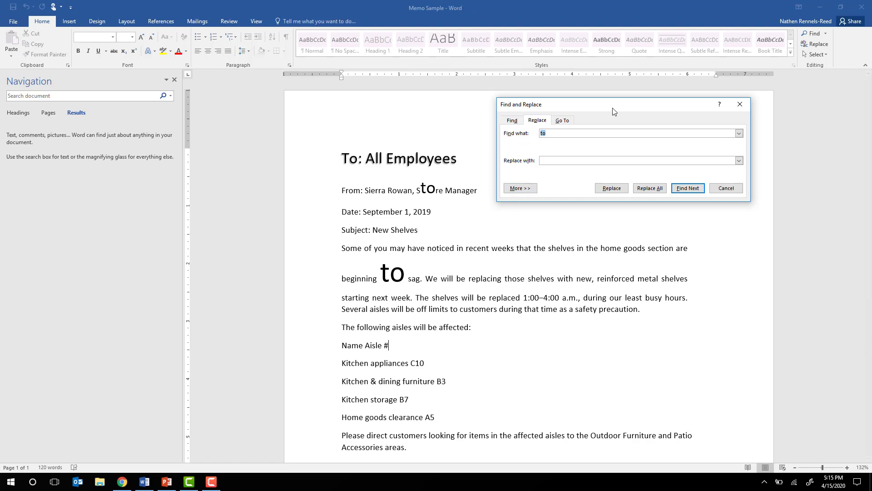
{"action": "left_click", "coordinate": [553, 133]}
{"action": "left_click", "coordinate": [560, 159]}
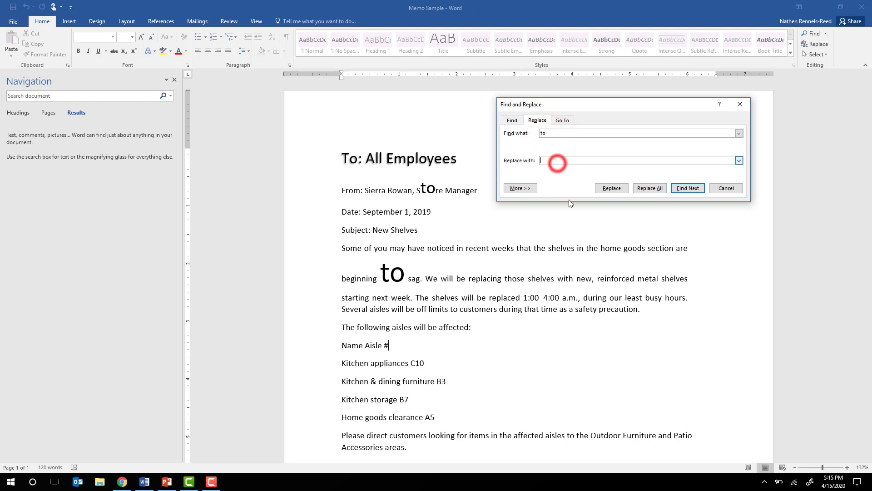
{"action": "type", "text": "two"}
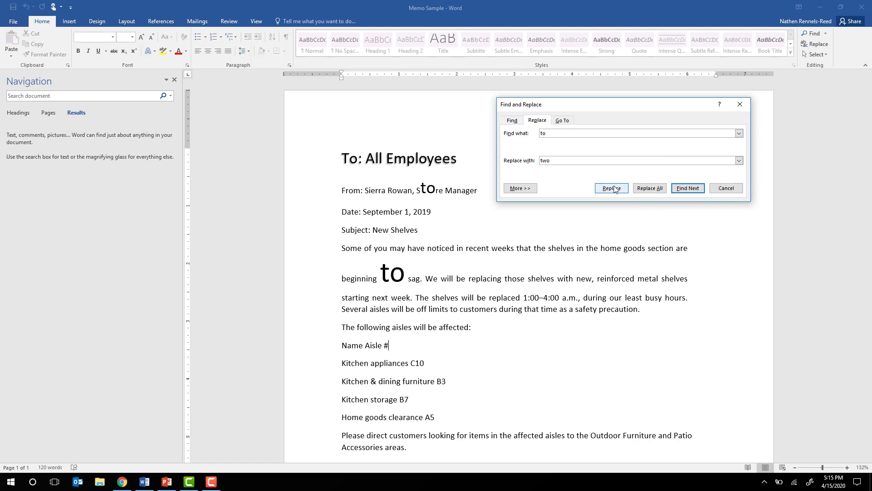
{"action": "left_click", "coordinate": [642, 189]}
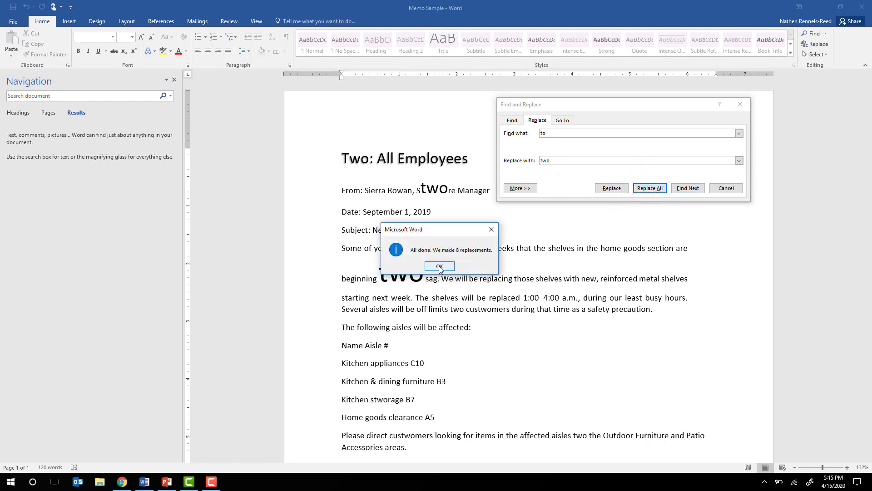
Dismiss the 8-replacements notice and select the wrongly inserted 'two' in 'stwore'.
{"action": "left_click", "coordinate": [424, 266]}
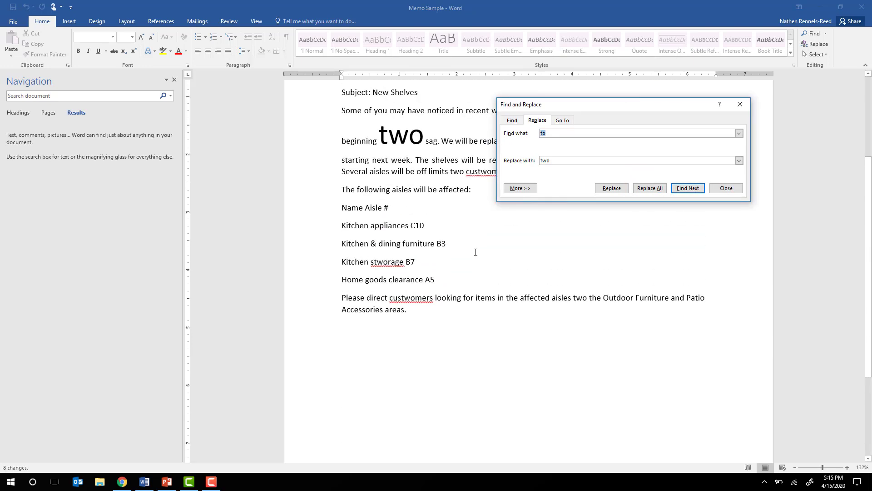
{"action": "scroll", "coordinate": [475, 252], "scroll_direction": "up", "scroll_amount": 3}
{"action": "left_click", "coordinate": [420, 186]}
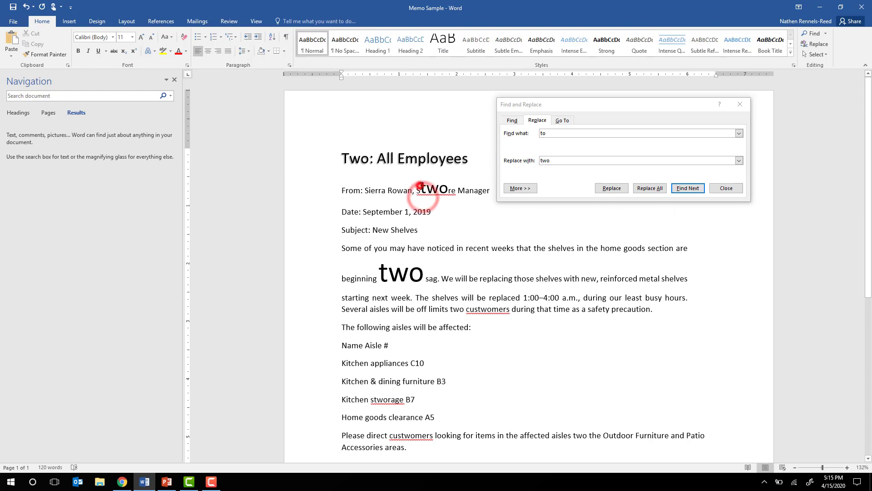
{"action": "left_click_drag", "start_coordinate": [420, 186], "coordinate": [450, 187]}
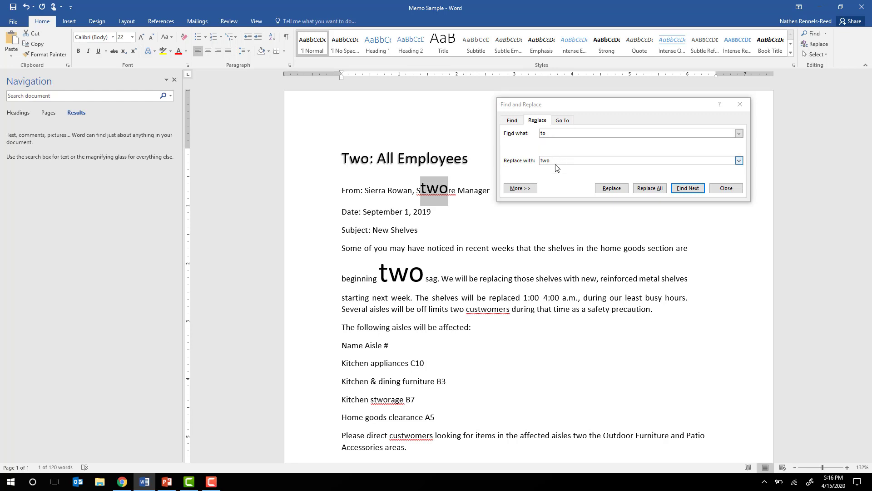
Review the 'to' and 'two' fields, expand the More search options, and close the dialog.
{"action": "left_click", "coordinate": [550, 133]}
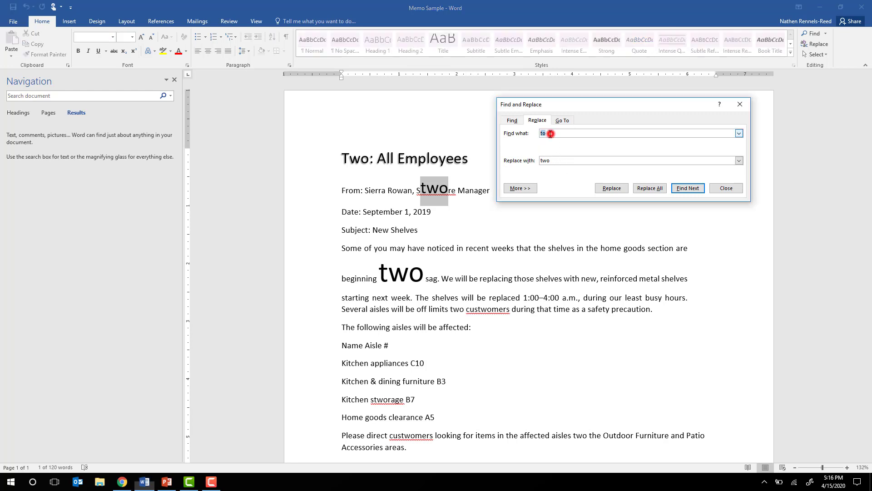
{"action": "left_click", "coordinate": [565, 160]}
{"action": "left_click", "coordinate": [552, 133]}
{"action": "left_click", "coordinate": [562, 160]}
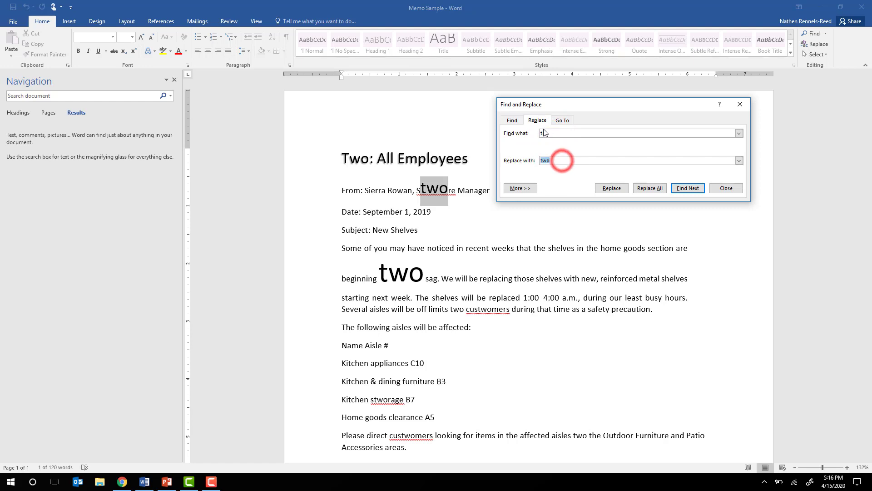
{"action": "left_click", "coordinate": [558, 166]}
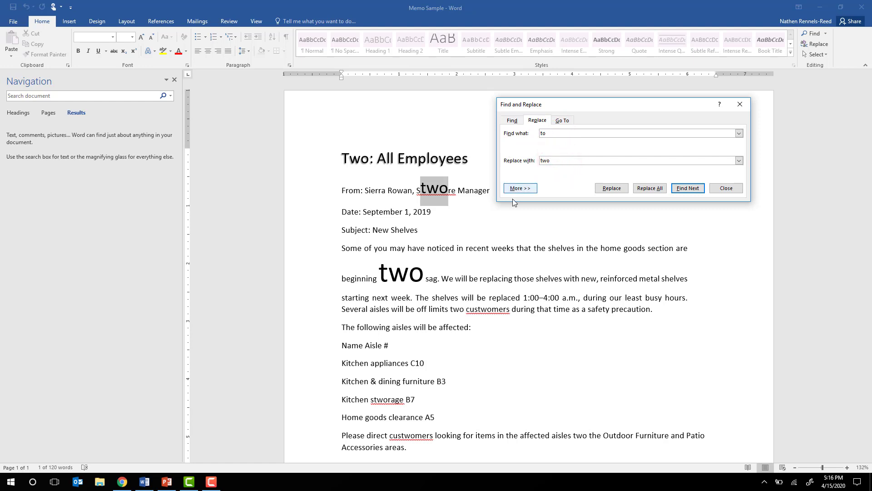
{"action": "left_click", "coordinate": [527, 190]}
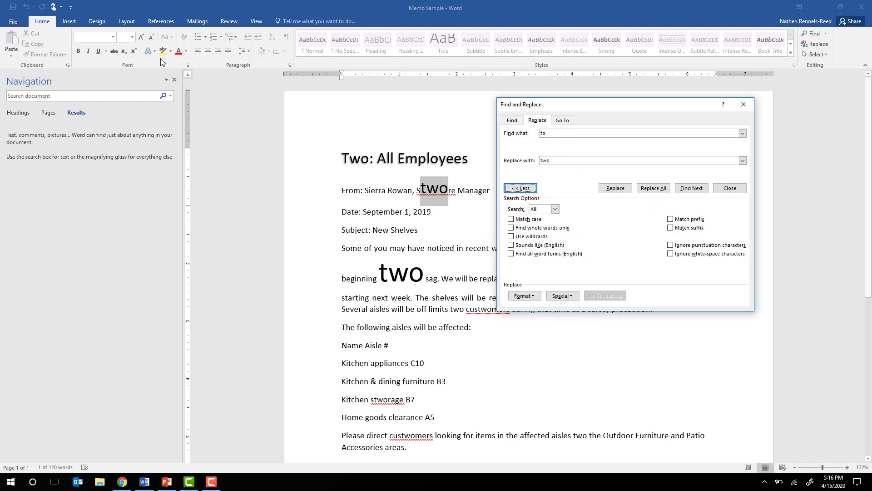
{"action": "left_click", "coordinate": [109, 2]}
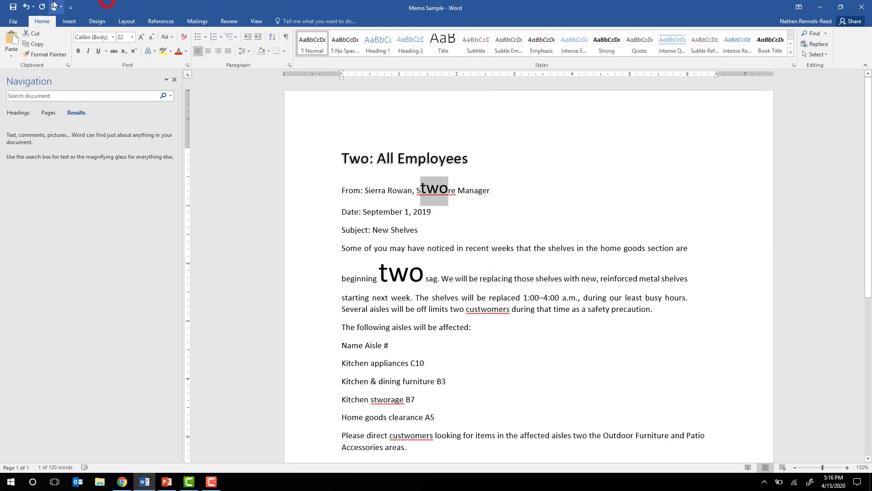
Undo the replacements and redo Replace All with Find whole words only, giving 4 replacements.
{"action": "left_click", "coordinate": [26, 7]}
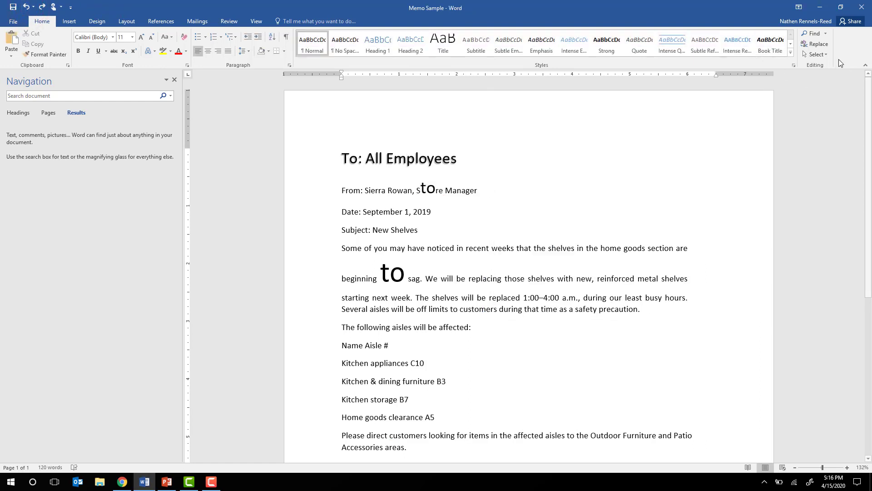
{"action": "left_click", "coordinate": [817, 43]}
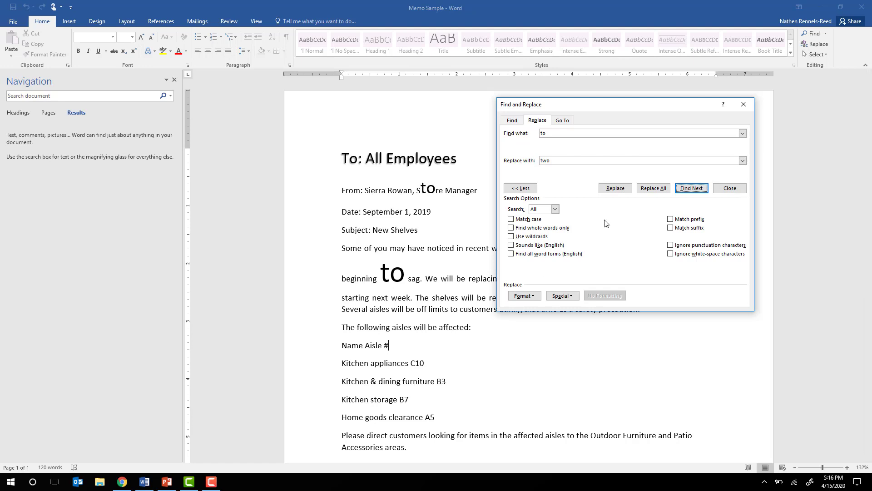
{"action": "left_click", "coordinate": [524, 230]}
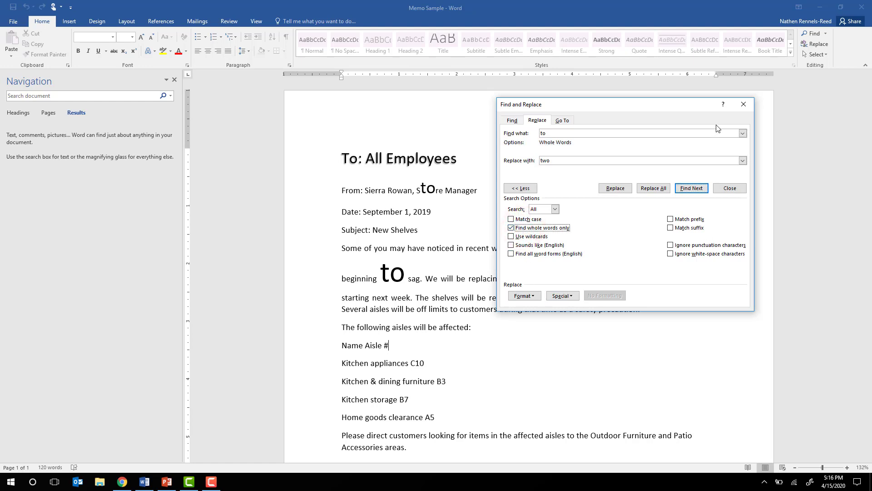
{"action": "left_click", "coordinate": [653, 188]}
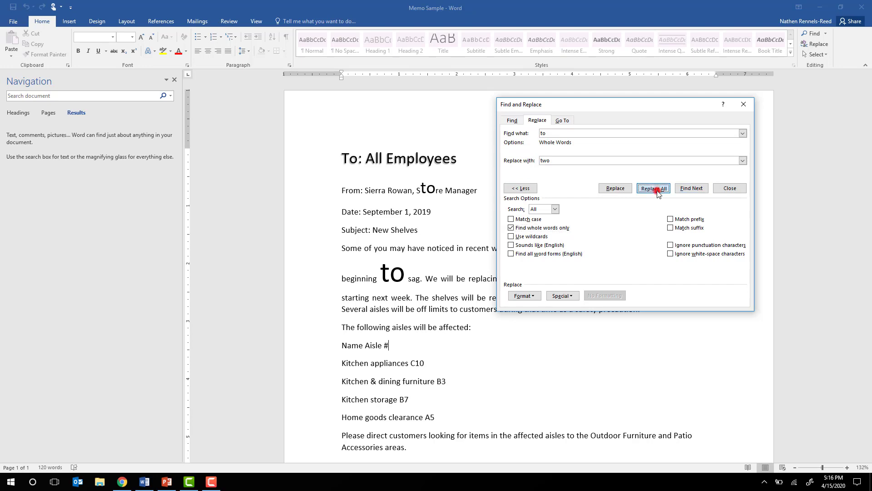
{"action": "left_click", "coordinate": [440, 266]}
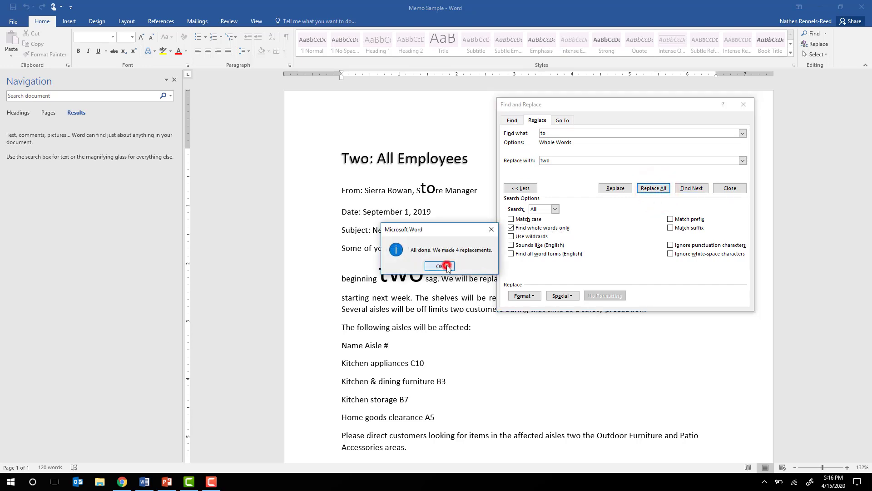
{"action": "scroll", "coordinate": [330, 287], "scroll_direction": "up", "scroll_amount": 5}
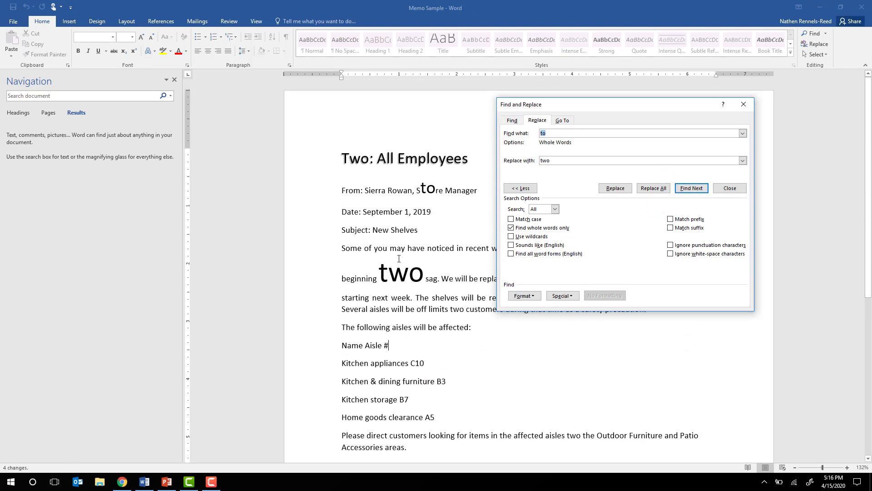
Close Find and Replace and inspect the enlarged 'two' and the 'to' in Store.
{"action": "left_click", "coordinate": [381, 269]}
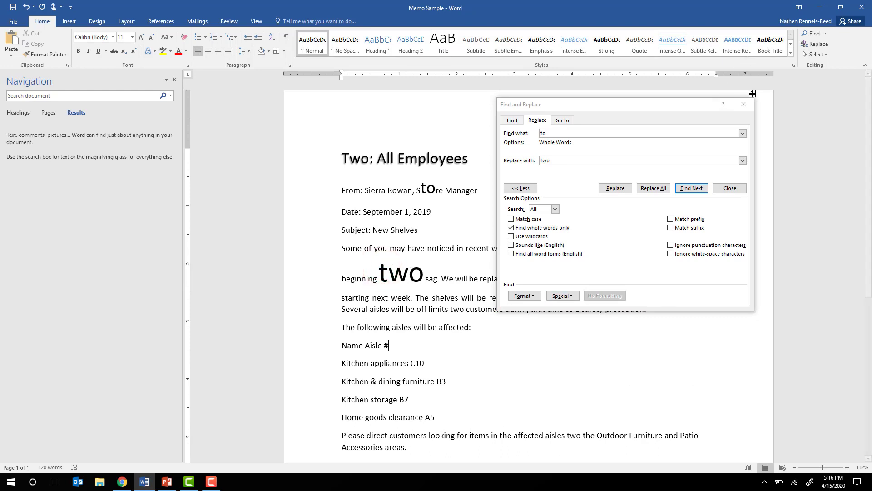
{"action": "left_click", "coordinate": [742, 105]}
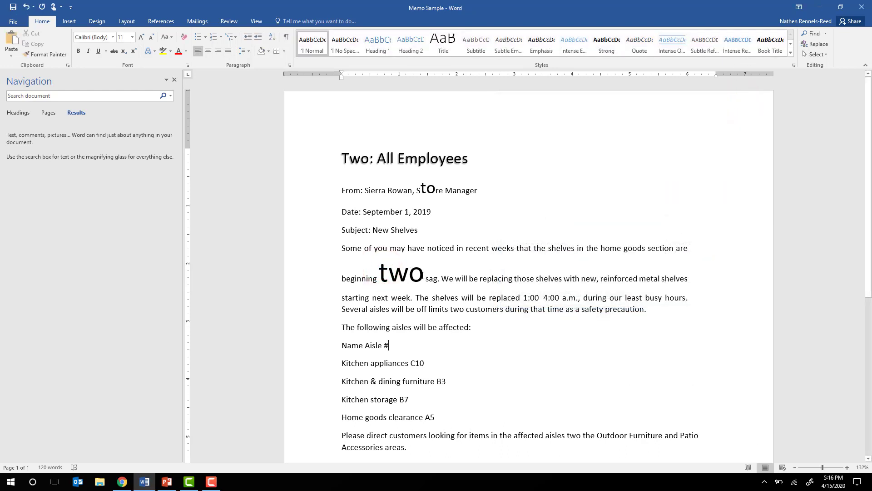
{"action": "left_click_drag", "start_coordinate": [425, 274], "coordinate": [380, 279]}
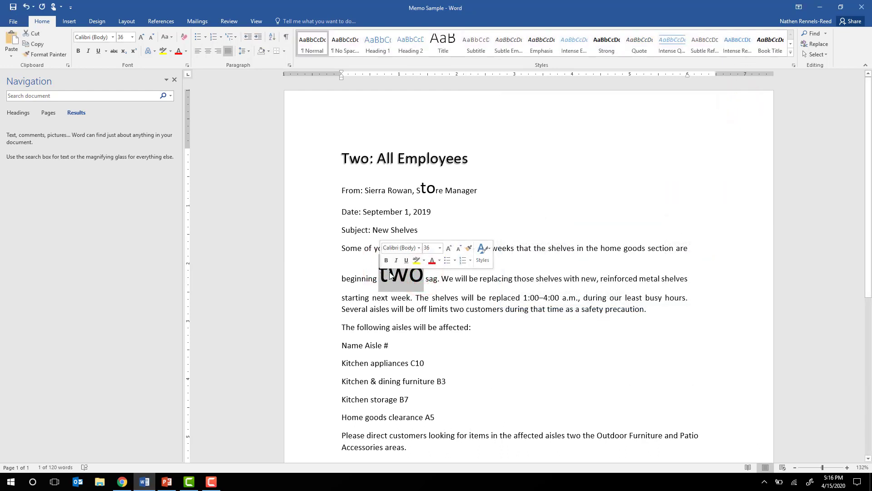
{"action": "left_click", "coordinate": [401, 298]}
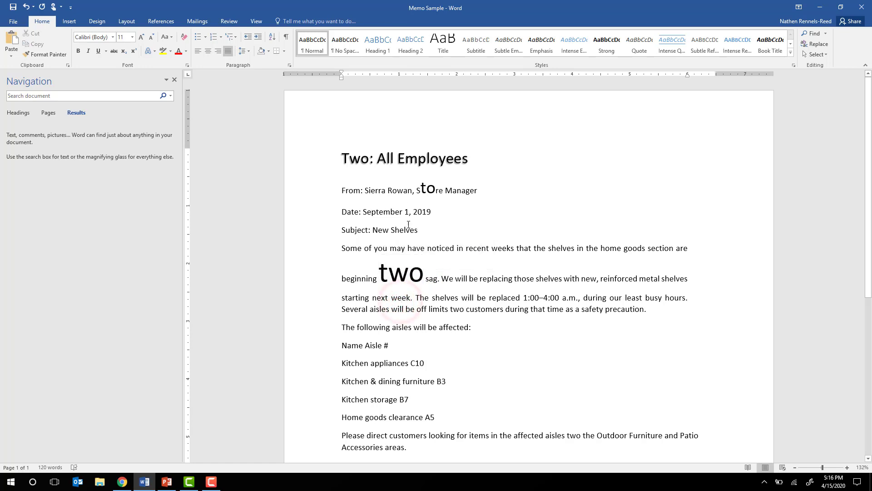
{"action": "left_click_drag", "start_coordinate": [419, 187], "coordinate": [436, 191]}
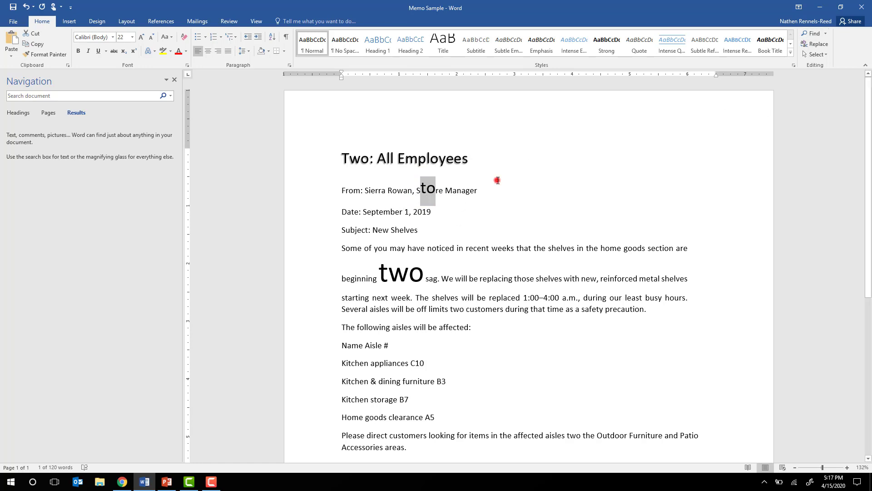
Select the memo's From, Date and Subject lines, then reopen the to/two replace settings.
{"action": "left_click_drag", "start_coordinate": [499, 182], "coordinate": [342, 193]}
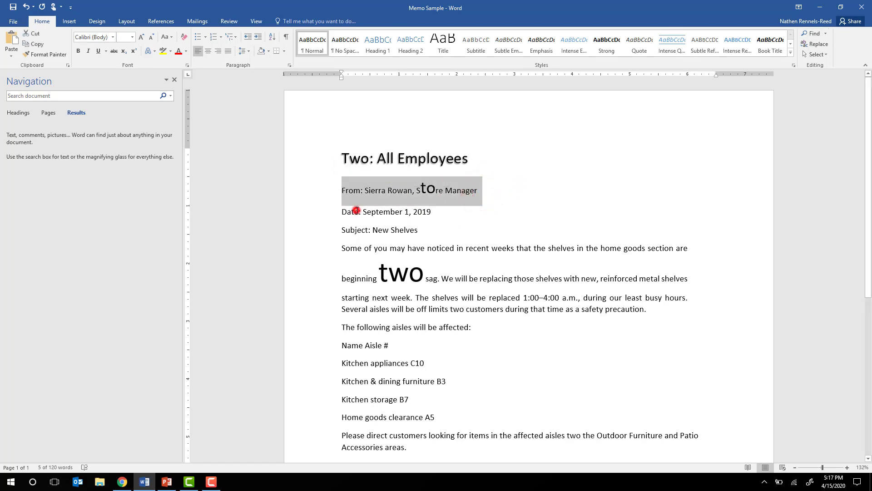
{"action": "left_click_drag", "start_coordinate": [442, 214], "coordinate": [340, 215]}
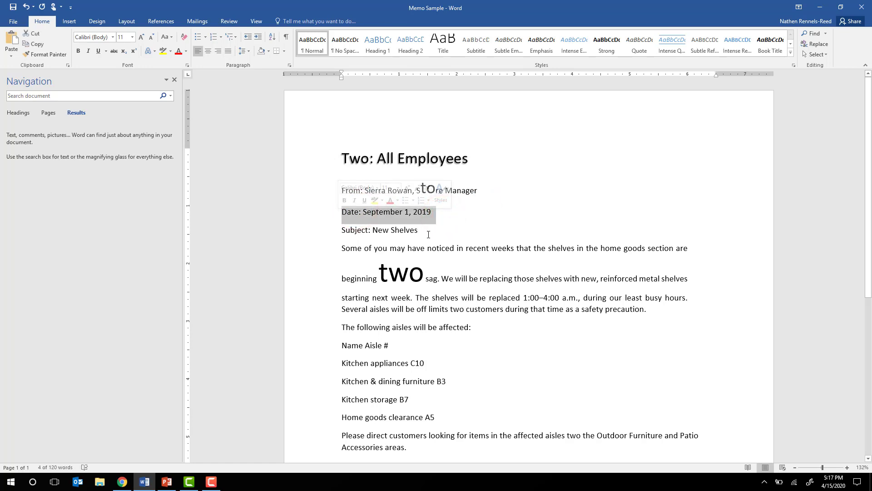
{"action": "left_click_drag", "start_coordinate": [419, 232], "coordinate": [342, 238]}
{"action": "double_click", "coordinate": [438, 248]}
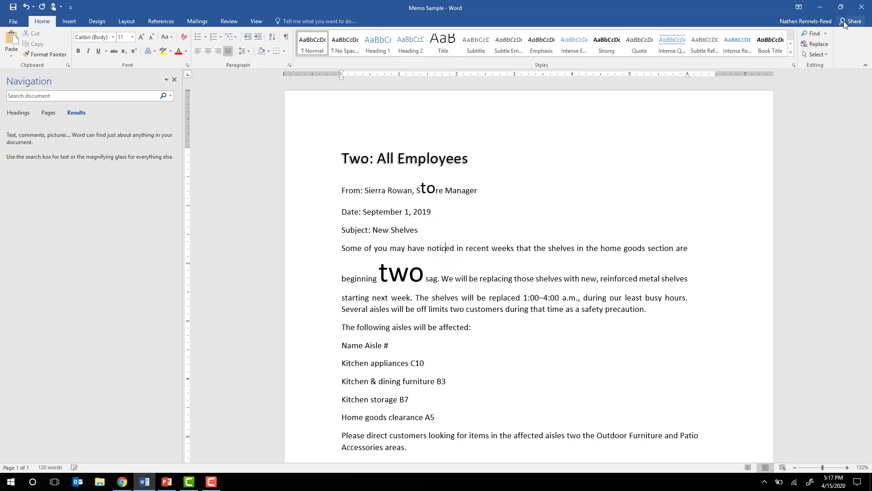
{"action": "left_click", "coordinate": [819, 46]}
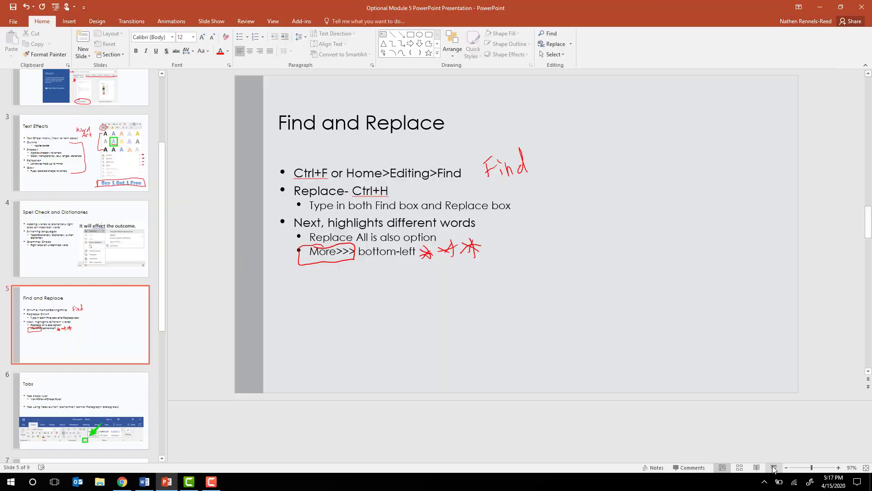
{"action": "key", "text": "shift+F5"}
On the Tabs slide, cross out the ruler method and pen '1) Paragraph Dialog Box Launcher'.
{"action": "left_click", "coordinate": [774, 469]}
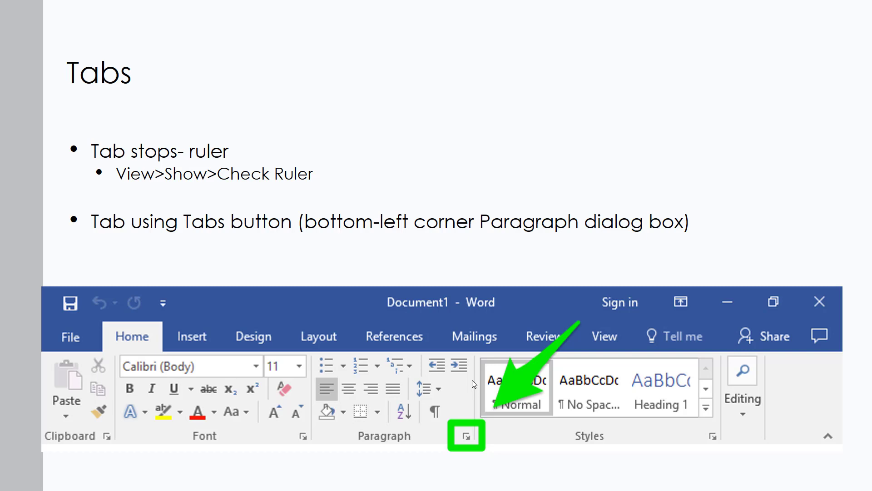
{"action": "mouse_move", "coordinate": [311, 171]}
{"action": "left_mouse_down"}
{"action": "mouse_move", "coordinate": [337, 172]}
{"action": "mouse_move", "coordinate": [355, 152]}
{"action": "left_mouse_up"}
{"action": "key", "text": "ctrl+p"}
{"action": "mouse_move", "coordinate": [484, 16]}
{"action": "left_mouse_down"}
{"action": "mouse_move", "coordinate": [486, 29]}
{"action": "mouse_move", "coordinate": [499, 21]}
{"action": "mouse_move", "coordinate": [494, 40]}
{"action": "mouse_move", "coordinate": [510, 18]}
{"action": "mouse_move", "coordinate": [584, 34]}
{"action": "mouse_move", "coordinate": [581, 27]}
{"action": "mouse_move", "coordinate": [637, 19]}
{"action": "mouse_move", "coordinate": [629, 18]}
{"action": "mouse_move", "coordinate": [836, 14]}
{"action": "left_mouse_up"}
Handwrite step '2) Click Tabs' below step one.
{"action": "left_click_drag", "start_coordinate": [478, 49], "coordinate": [496, 58]}
{"action": "left_click", "coordinate": [490, 59]}
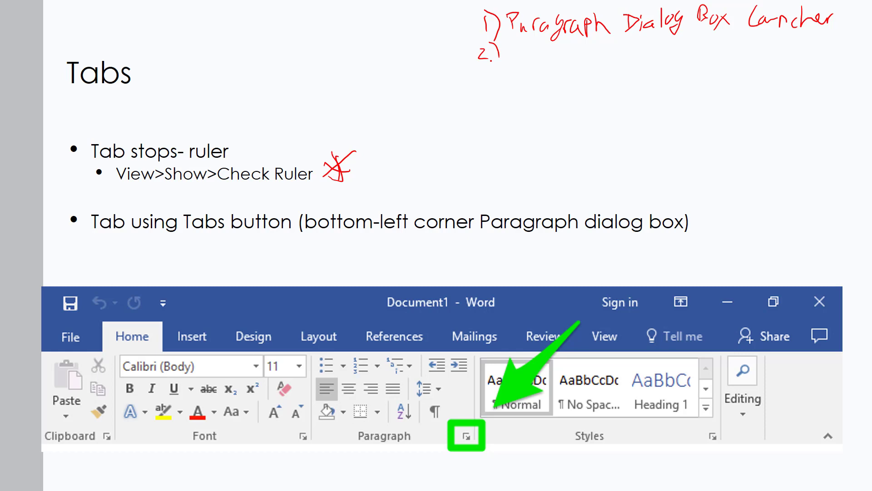
{"action": "mouse_move", "coordinate": [522, 46]}
{"action": "left_mouse_down"}
{"action": "mouse_move", "coordinate": [516, 51]}
{"action": "mouse_move", "coordinate": [527, 57]}
{"action": "mouse_move", "coordinate": [586, 57]}
{"action": "mouse_move", "coordinate": [616, 40]}
{"action": "mouse_move", "coordinate": [610, 61]}
{"action": "left_mouse_up"}
{"action": "left_click_drag", "start_coordinate": [623, 50], "coordinate": [630, 58]}
{"action": "left_click_drag", "start_coordinate": [645, 46], "coordinate": [642, 58]}
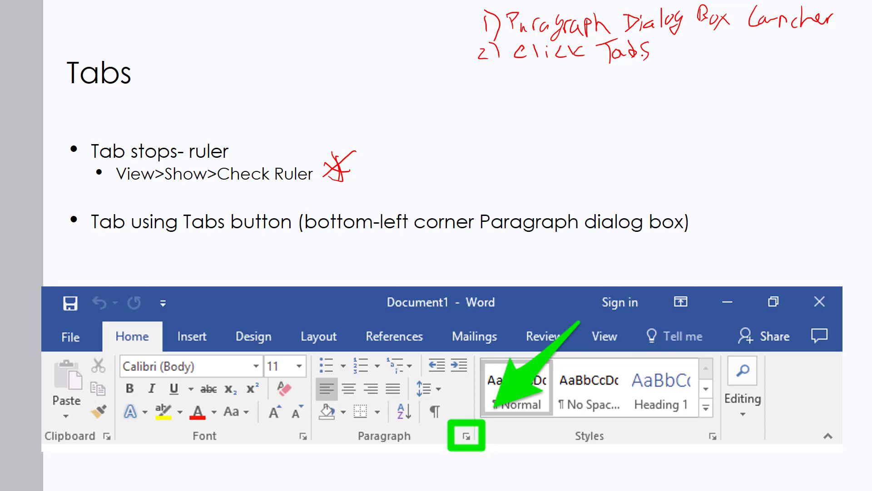
Handwrite '3) Set Tab Position' with sub-points 'Alignment' and 'Dot Leaders'.
{"action": "mouse_move", "coordinate": [472, 78]}
{"action": "left_mouse_down"}
{"action": "mouse_move", "coordinate": [473, 93]}
{"action": "mouse_move", "coordinate": [496, 94]}
{"action": "mouse_move", "coordinate": [515, 79]}
{"action": "mouse_move", "coordinate": [517, 91]}
{"action": "mouse_move", "coordinate": [537, 93]}
{"action": "left_mouse_up"}
{"action": "left_click", "coordinate": [483, 93]}
{"action": "mouse_move", "coordinate": [528, 84]}
{"action": "left_mouse_down"}
{"action": "mouse_move", "coordinate": [548, 80]}
{"action": "mouse_move", "coordinate": [552, 91]}
{"action": "left_mouse_up"}
{"action": "mouse_move", "coordinate": [552, 75]}
{"action": "left_mouse_down"}
{"action": "mouse_move", "coordinate": [563, 91]}
{"action": "mouse_move", "coordinate": [590, 71]}
{"action": "left_mouse_up"}
{"action": "mouse_move", "coordinate": [582, 73]}
{"action": "left_mouse_down"}
{"action": "mouse_move", "coordinate": [585, 90]}
{"action": "mouse_move", "coordinate": [612, 78]}
{"action": "mouse_move", "coordinate": [708, 75]}
{"action": "left_mouse_up"}
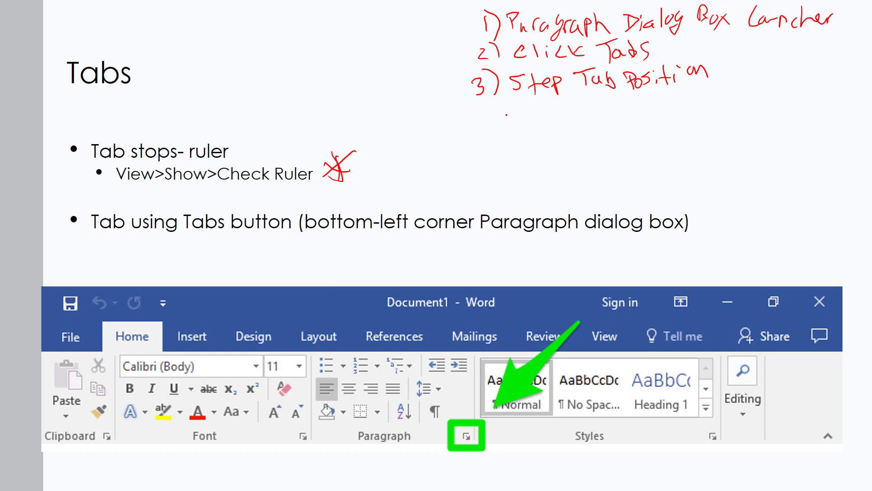
{"action": "left_click_drag", "start_coordinate": [506, 115], "coordinate": [535, 101]}
{"action": "mouse_move", "coordinate": [536, 101]}
{"action": "left_mouse_down"}
{"action": "mouse_move", "coordinate": [544, 111]}
{"action": "mouse_move", "coordinate": [635, 100]}
{"action": "left_mouse_up"}
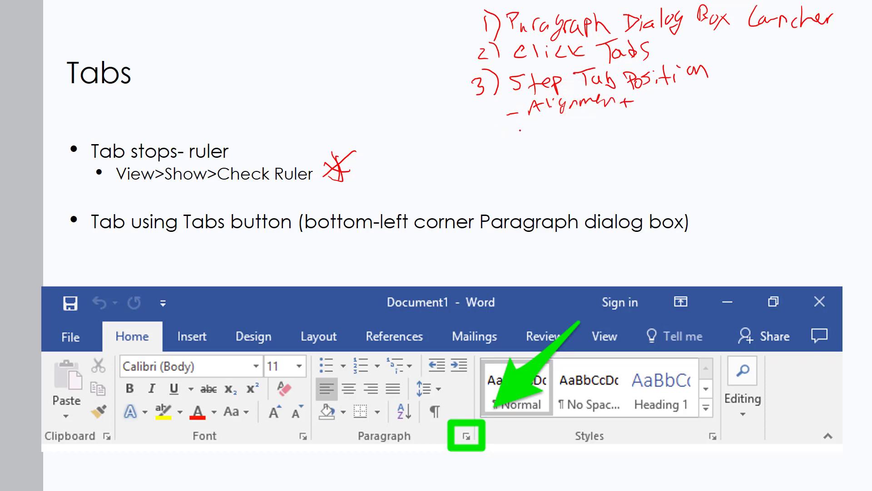
{"action": "mouse_move", "coordinate": [510, 132]}
{"action": "left_mouse_down"}
{"action": "mouse_move", "coordinate": [694, 106]}
{"action": "mouse_move", "coordinate": [712, 115]}
{"action": "left_mouse_up"}
Handwrite '(Leaders)', a '- click Set' sub-point, and '4) click OK'.
{"action": "left_click_drag", "start_coordinate": [728, 121], "coordinate": [790, 117]}
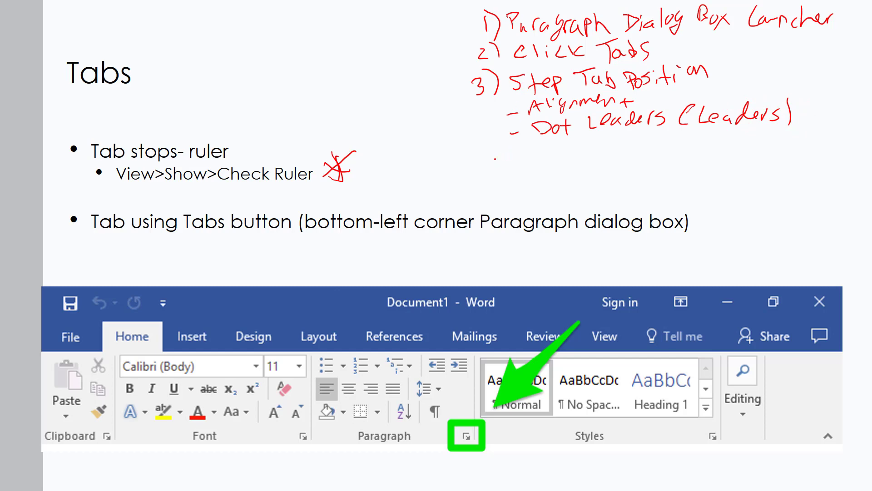
{"action": "left_click_drag", "start_coordinate": [511, 156], "coordinate": [652, 139]}
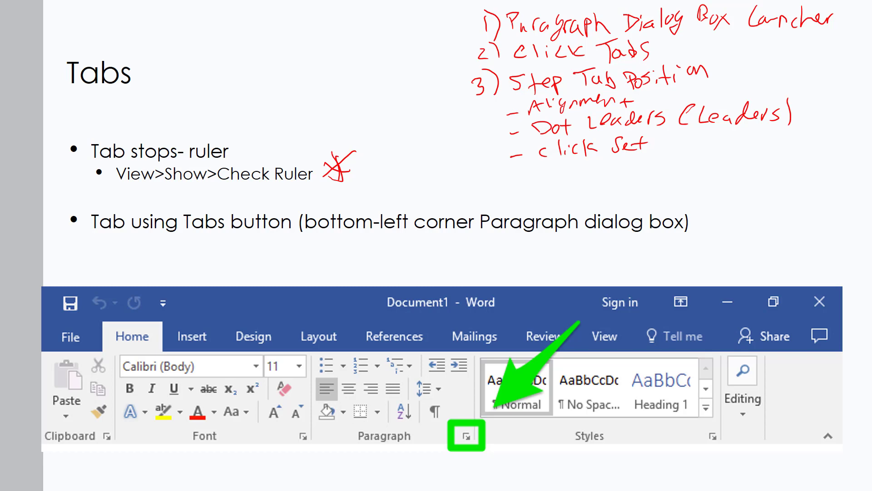
{"action": "mouse_move", "coordinate": [470, 179]}
{"action": "left_mouse_down"}
{"action": "mouse_move", "coordinate": [564, 182]}
{"action": "mouse_move", "coordinate": [609, 164]}
{"action": "mouse_move", "coordinate": [613, 172]}
{"action": "mouse_move", "coordinate": [487, 194]}
{"action": "mouse_move", "coordinate": [480, 210]}
{"action": "mouse_move", "coordinate": [479, 195]}
{"action": "mouse_move", "coordinate": [493, 212]}
{"action": "mouse_move", "coordinate": [518, 199]}
{"action": "mouse_move", "coordinate": [561, 199]}
{"action": "mouse_move", "coordinate": [574, 209]}
{"action": "mouse_move", "coordinate": [596, 195]}
{"action": "mouse_move", "coordinate": [622, 206]}
{"action": "mouse_move", "coordinate": [780, 193]}
{"action": "left_mouse_up"}
Handwrite step 5: 'press tab on keyboard in front of text we want to'.
{"action": "left_click", "coordinate": [667, 196]}
{"action": "left_click_drag", "start_coordinate": [785, 195], "coordinate": [854, 178]}
{"action": "left_click", "coordinate": [780, 177]}
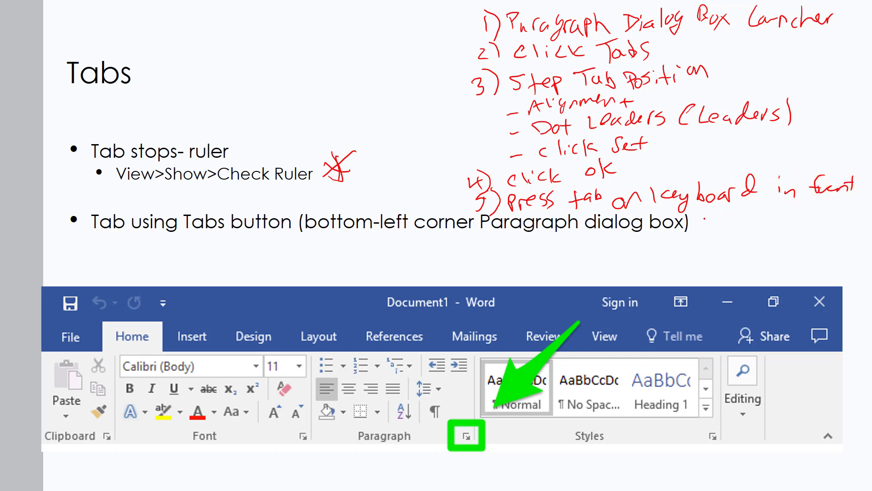
{"action": "left_click", "coordinate": [704, 223]}
{"action": "mouse_move", "coordinate": [705, 223]}
{"action": "left_mouse_down"}
{"action": "mouse_move", "coordinate": [775, 207]}
{"action": "mouse_move", "coordinate": [827, 210]}
{"action": "left_mouse_up"}
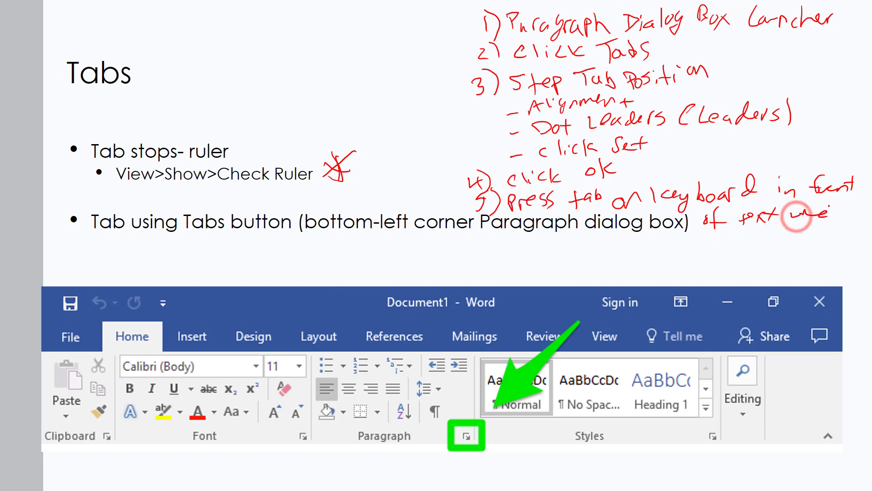
{"action": "left_click", "coordinate": [687, 240]}
{"action": "left_click_drag", "start_coordinate": [687, 240], "coordinate": [845, 238]}
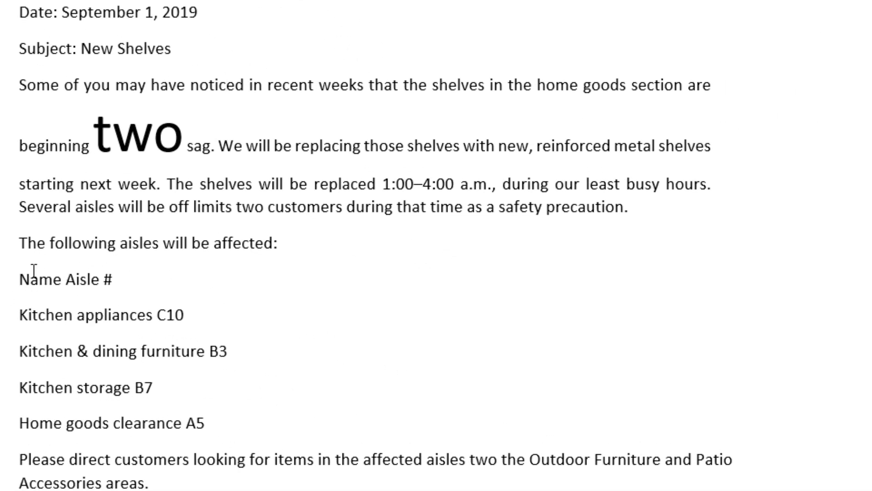
Select the first four aisle list lines and close the Navigation pane.
{"action": "left_click_drag", "start_coordinate": [18, 279], "coordinate": [205, 423]}
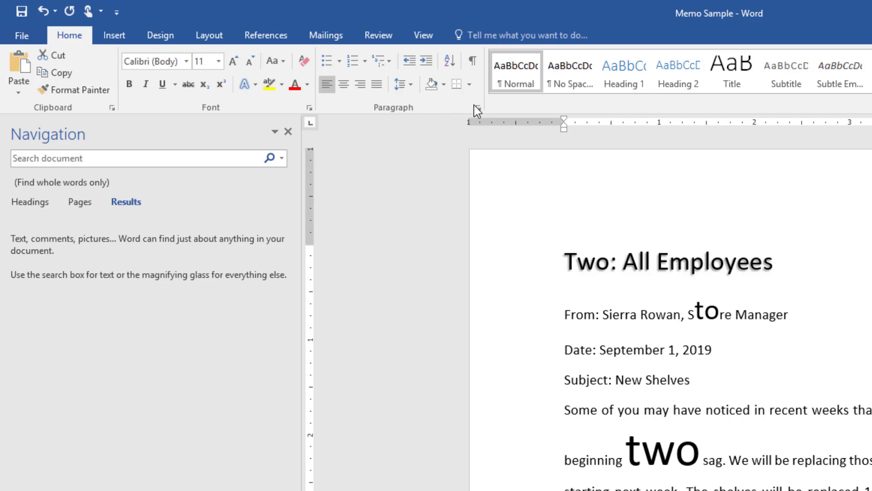
{"action": "left_click", "coordinate": [285, 128]}
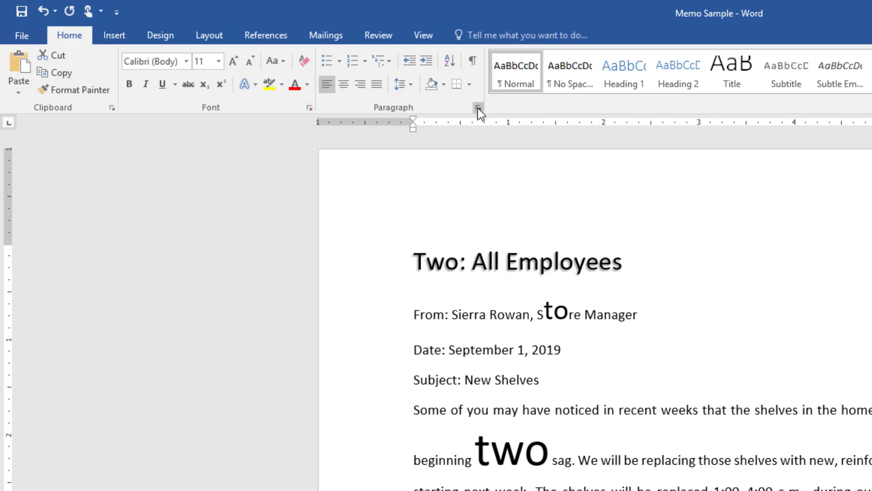
Add a 0.5" tab stop to the selected aisle list lines in the Tabs dialog.
{"action": "left_click", "coordinate": [478, 109]}
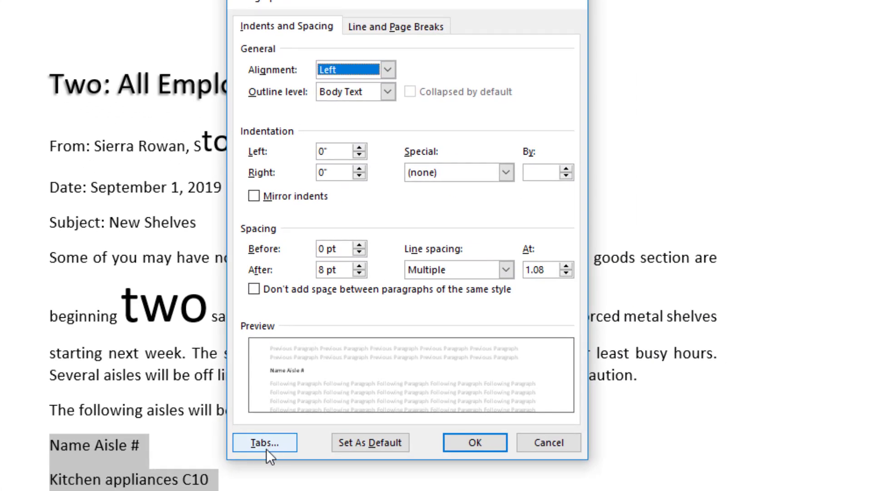
{"action": "left_click", "coordinate": [266, 448]}
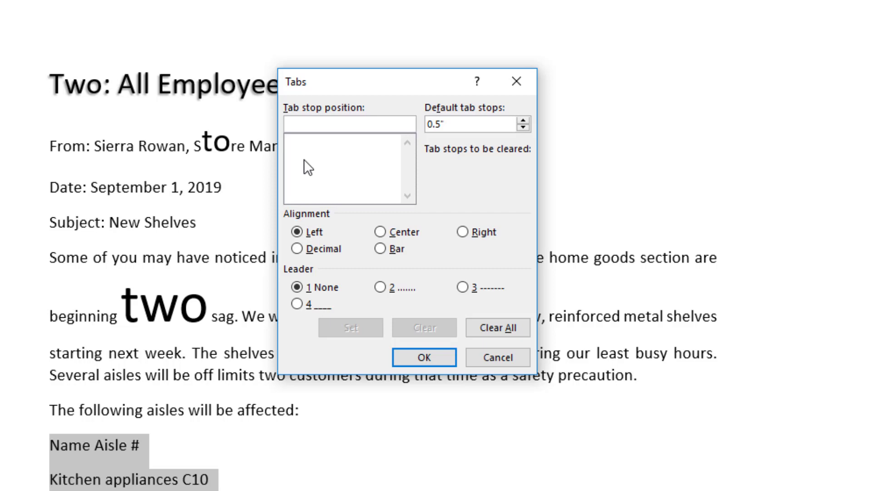
{"action": "type", "text": "0.5"}
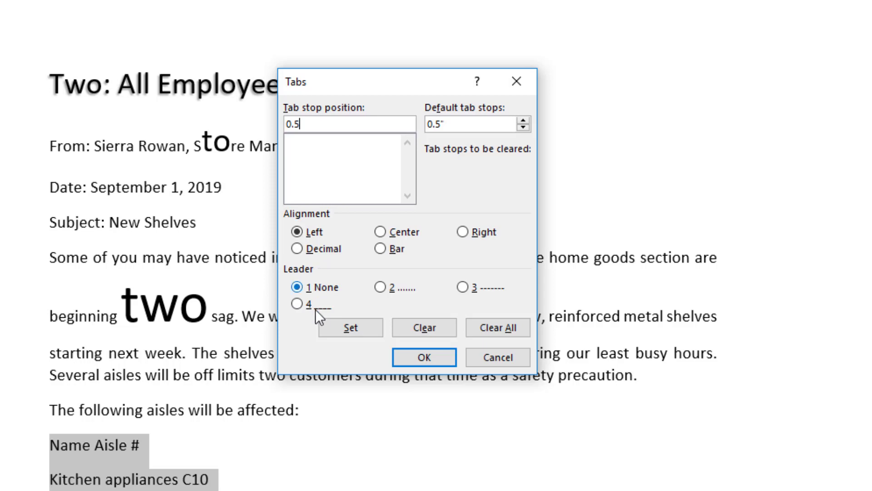
{"action": "left_click", "coordinate": [338, 330]}
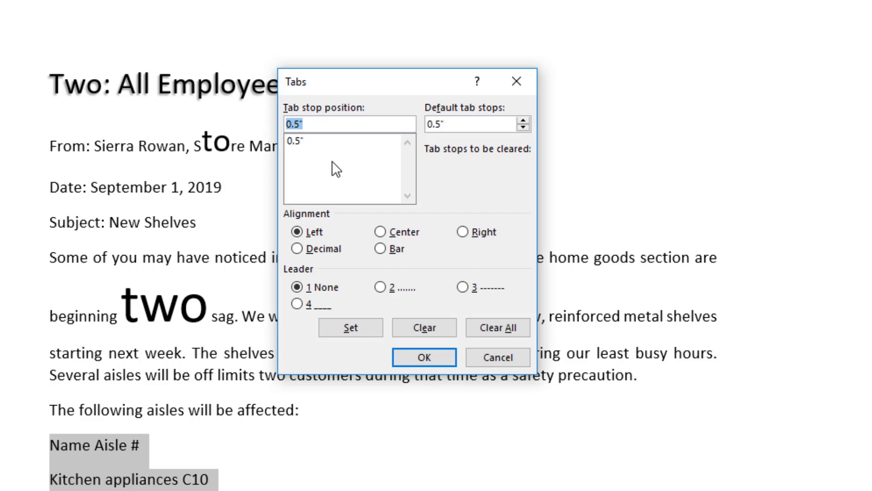
Add a right-aligned 5" tab stop, then indent the Name Aisle # line to the first tab stop.
{"action": "type", "text": "5"}
{"action": "left_click", "coordinate": [462, 232]}
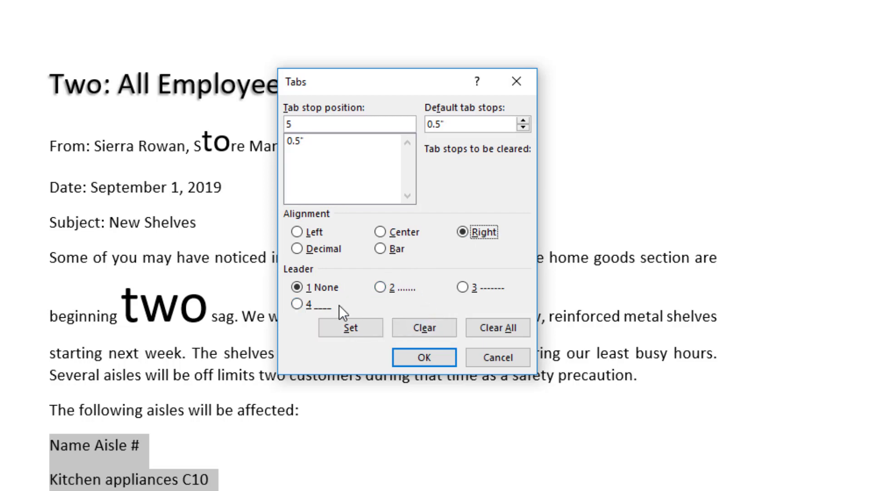
{"action": "left_click", "coordinate": [344, 329]}
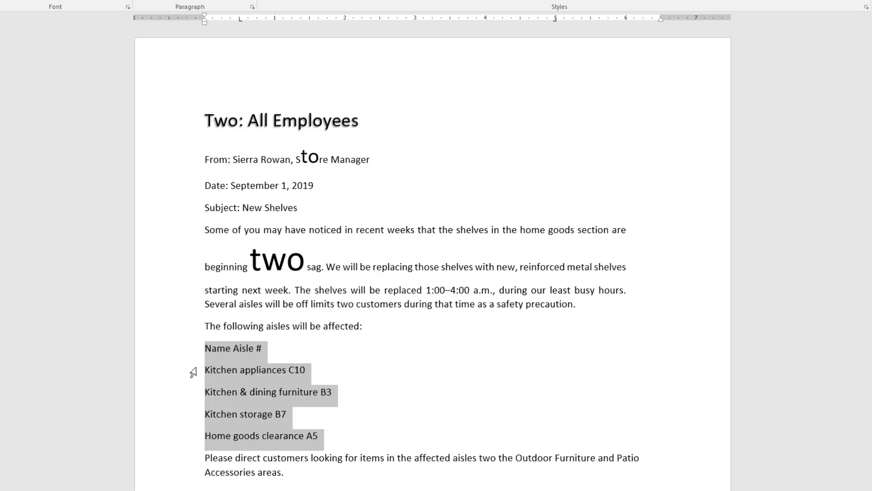
{"action": "left_click", "coordinate": [208, 348]}
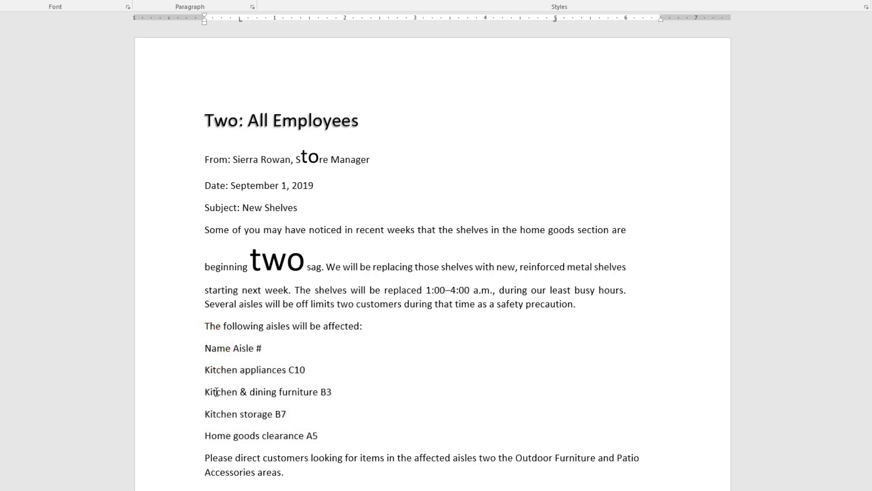
{"action": "key", "text": "Tab"}
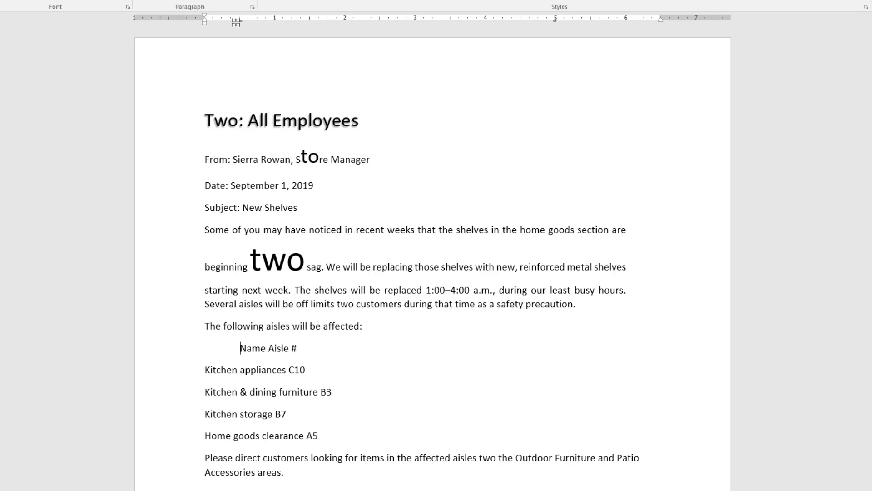